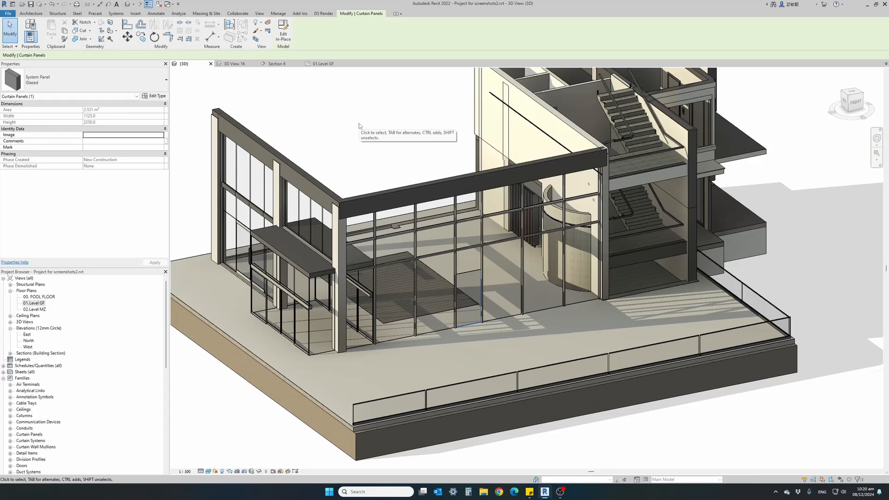
Load the family file Emergency Curtain Wall Panel Door.rfa into the project.
left_click(360, 123)
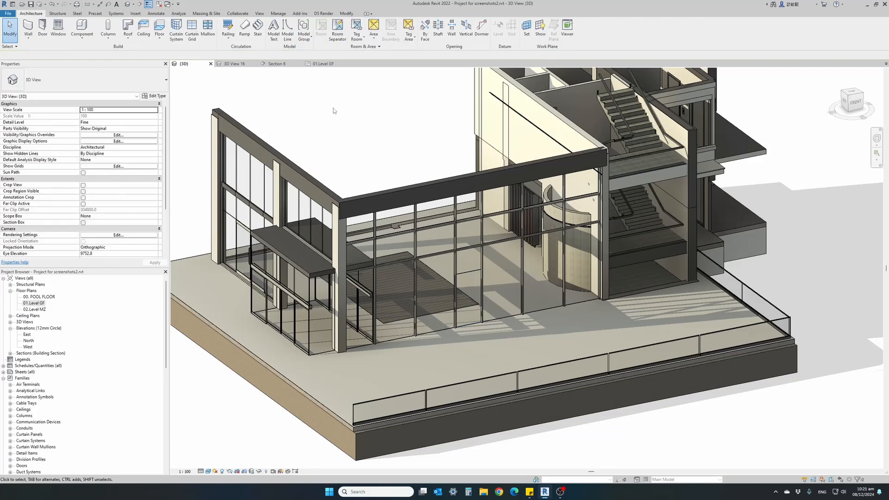
left_click(136, 14)
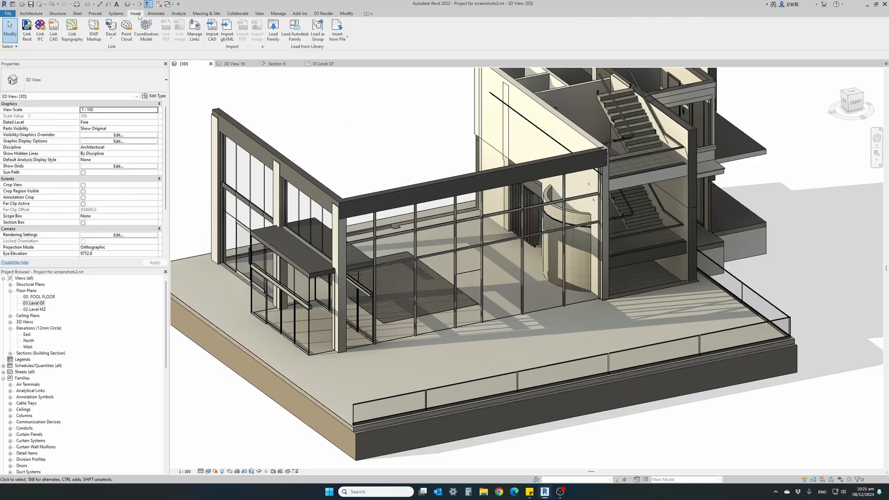
left_click(272, 35)
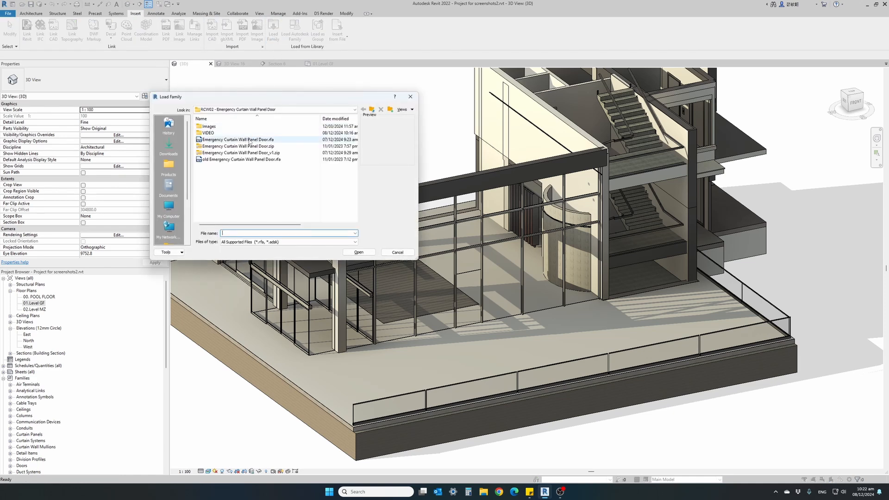
double_click(250, 139)
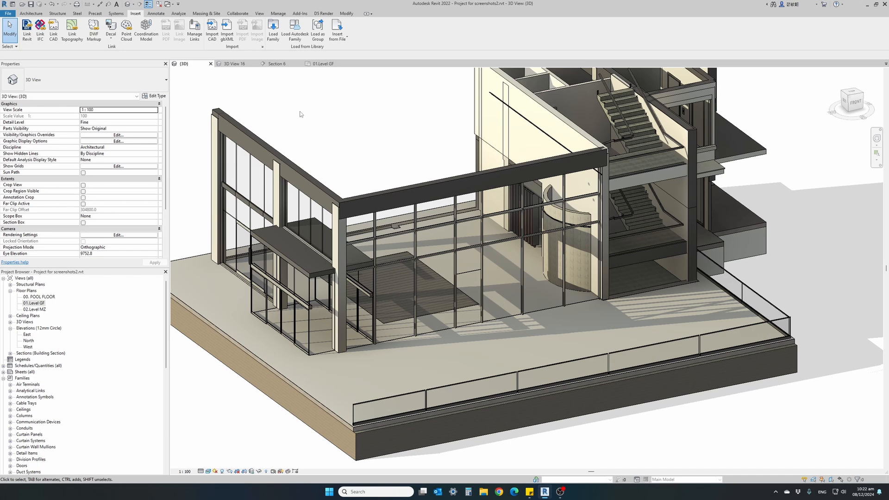
Change the door-sized glazed curtain panel to the Emergency Curtain Wall Panel Door type with 950mm push bar and Ceiling Spring with lock, working in 3D View 16.
left_click(467, 280)
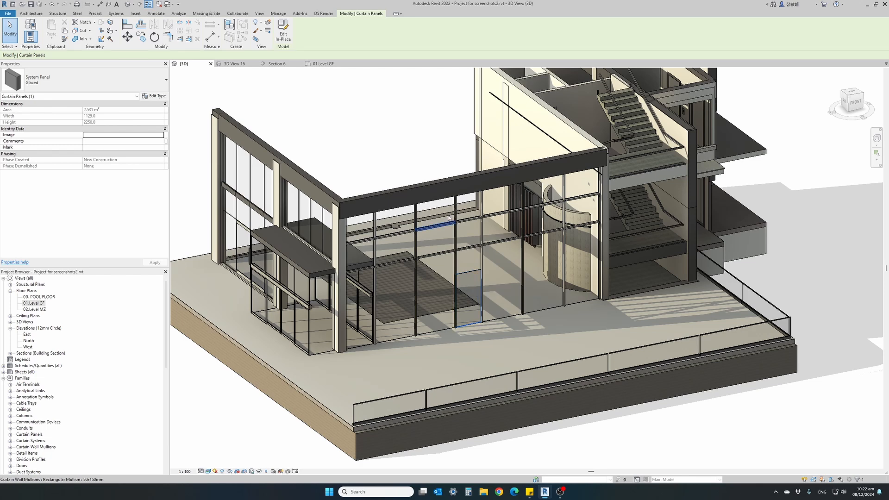
left_click(235, 64)
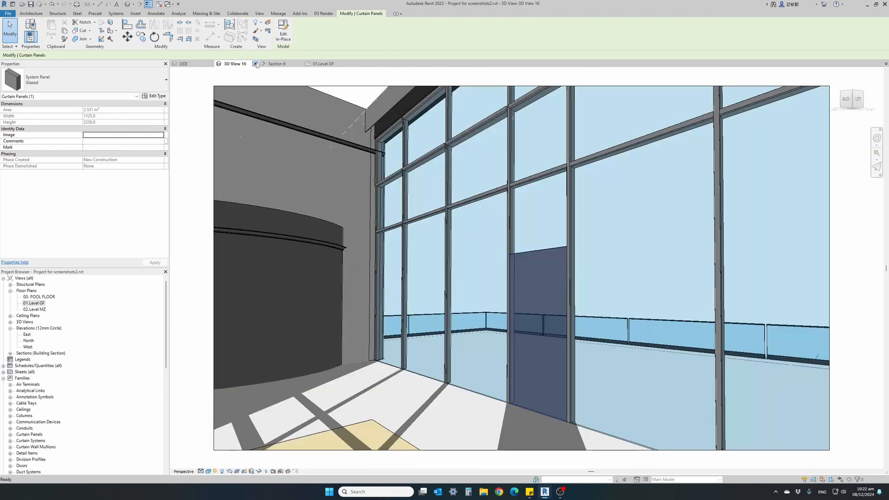
left_click(274, 65)
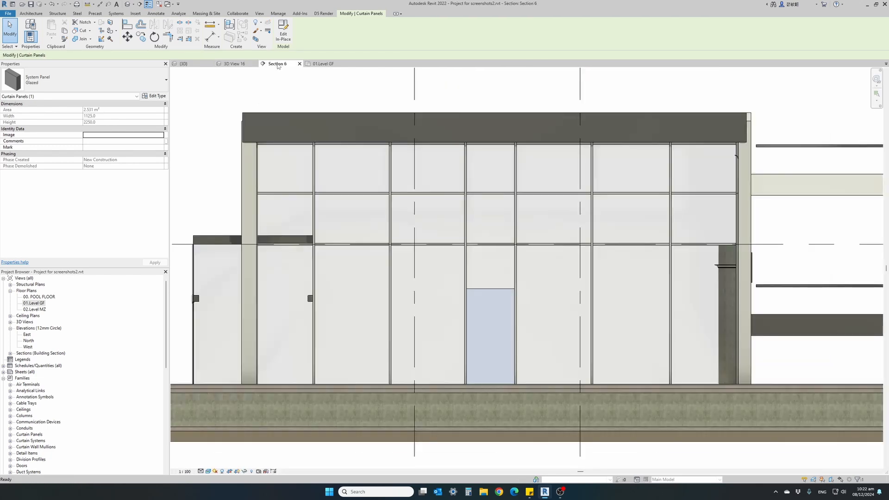
left_click(235, 63)
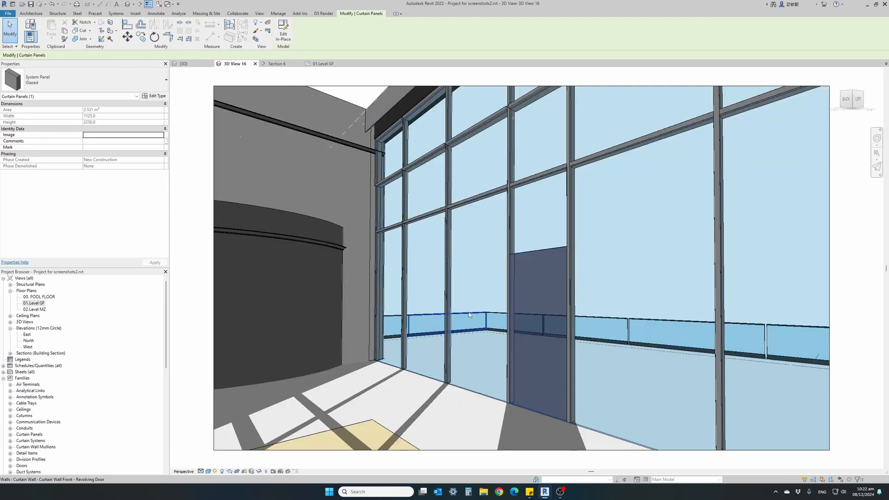
key("Escape")
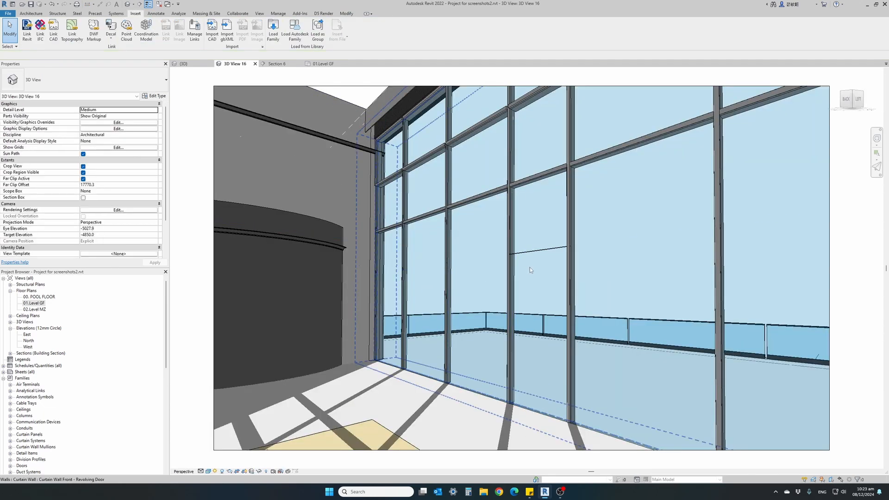
left_click(534, 263)
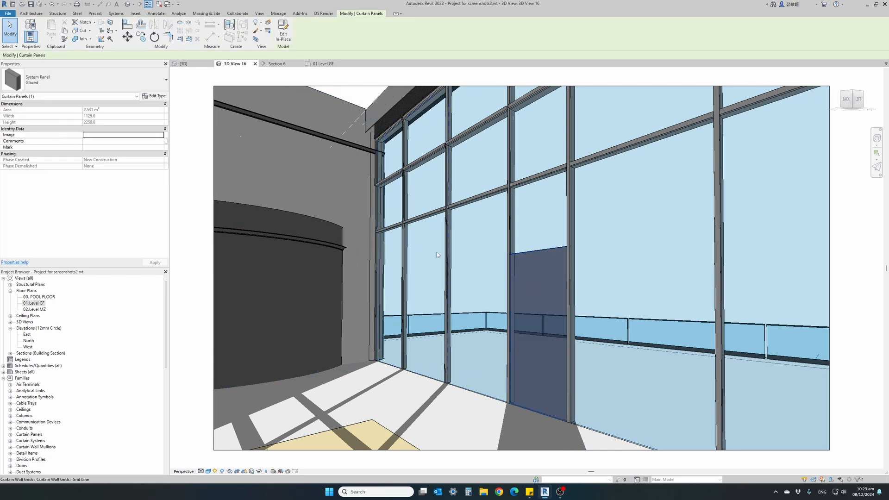
left_click(109, 75)
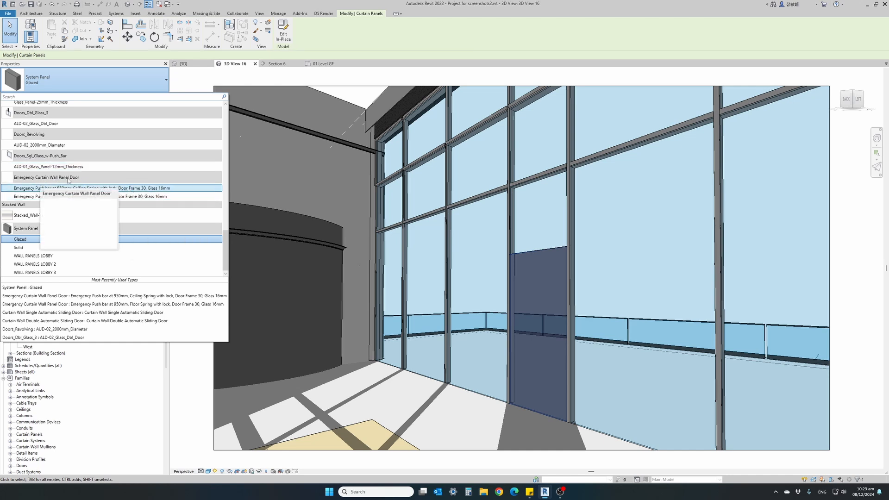
left_click(135, 189)
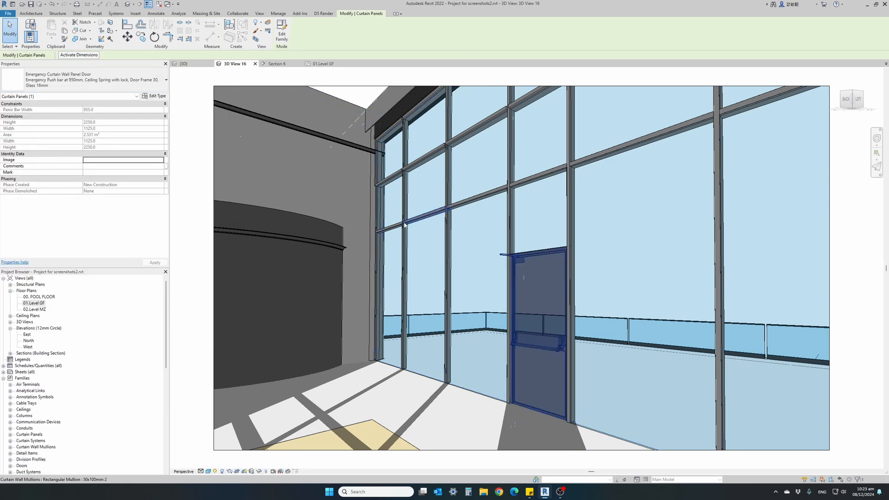
key("Escape")
Examine the emergency door up close from inside in 3D View 16 and from outside in the {3D} view.
scroll(526, 380, "up", 5)
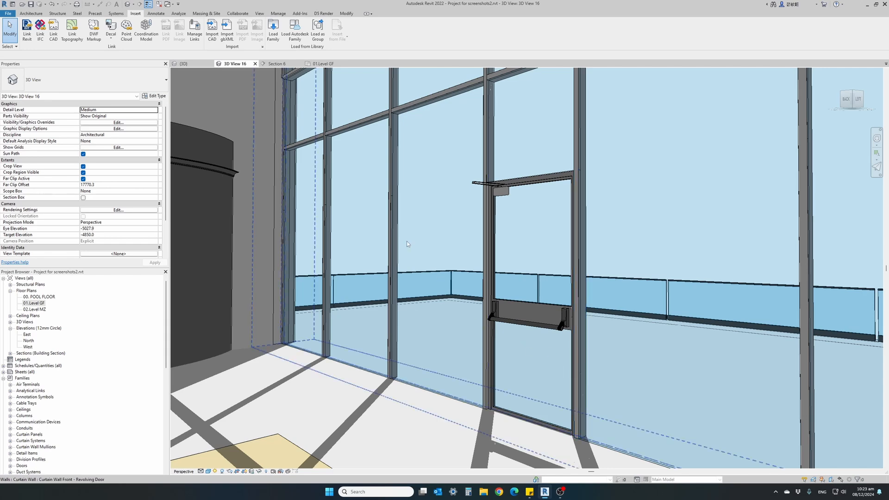
left_click(184, 64)
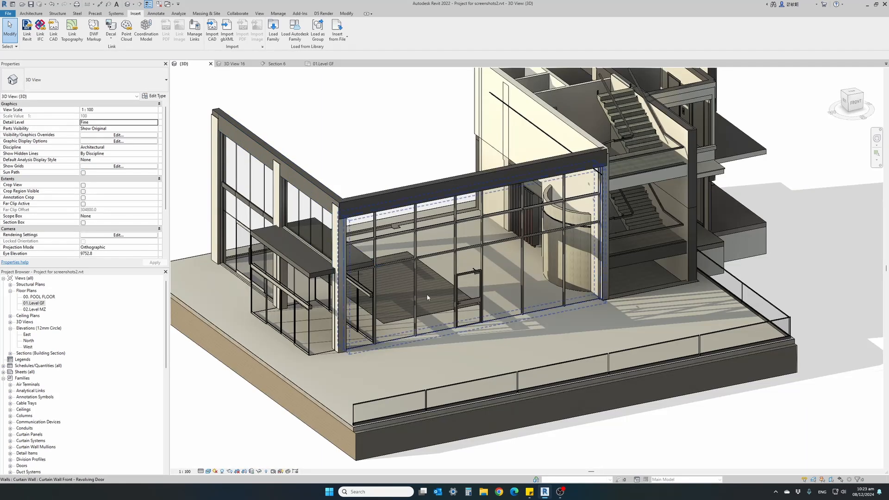
scroll(427, 294, "up", 6)
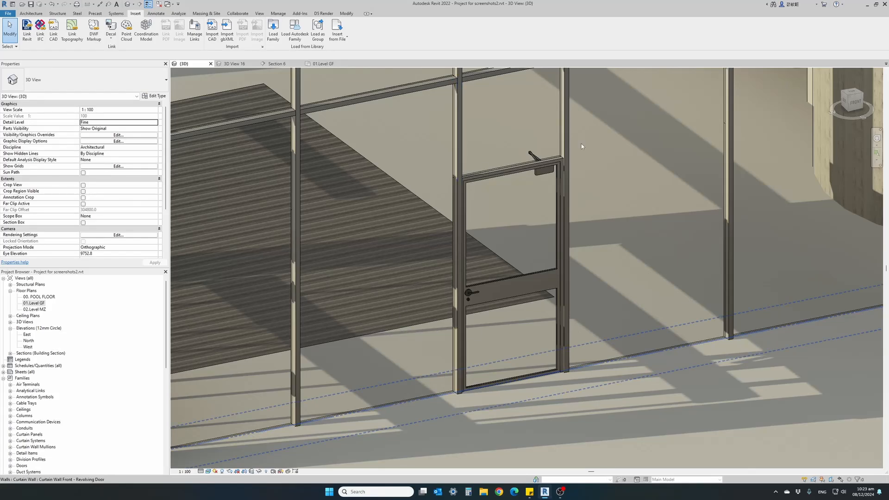
scroll(491, 204, "down", 2)
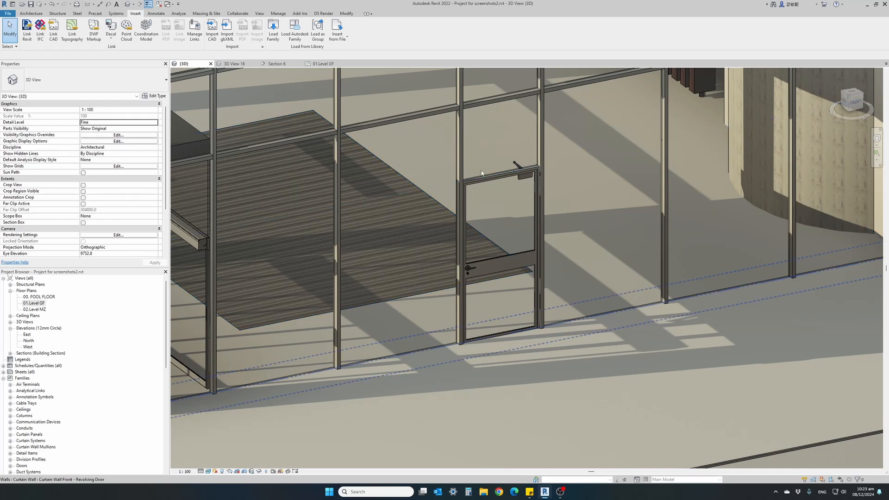
In Section 6, move the vertical curtain grid line beside the door to narrow its bay to about 850 mm, and undo the move.
left_click(277, 64)
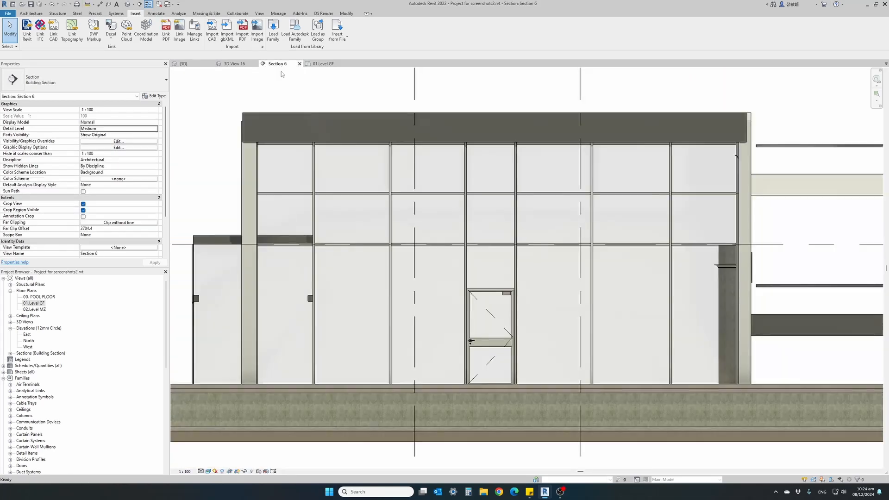
left_click(466, 263)
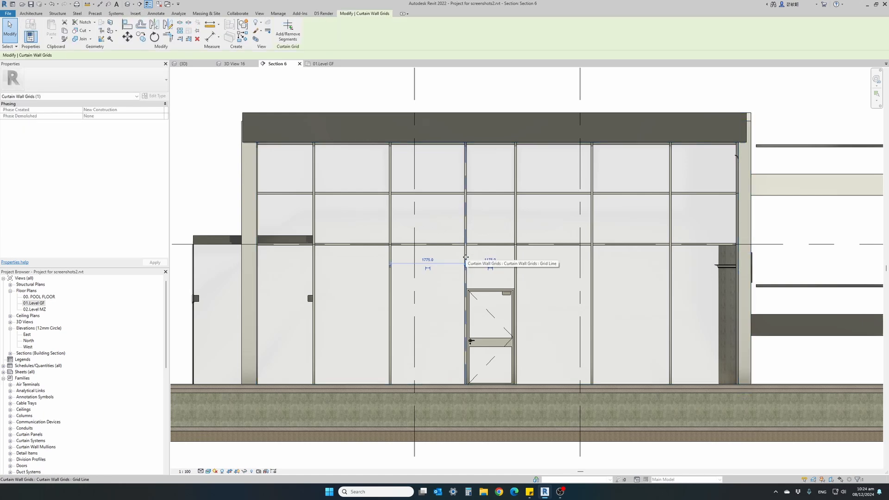
left_click_drag(466, 258, 479, 260)
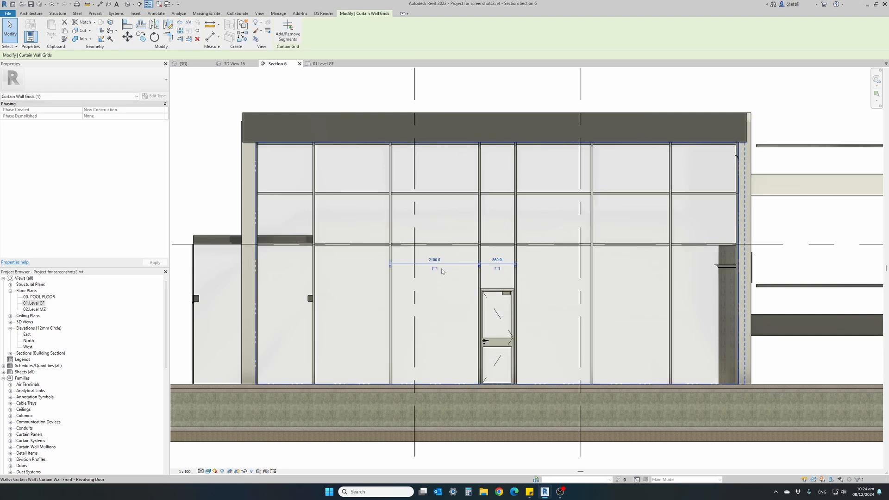
key("ctrl+z")
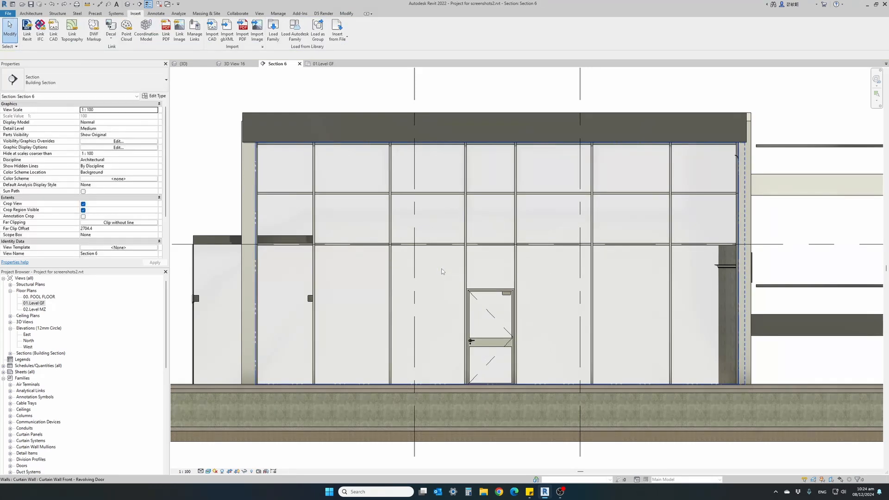
Review the emergency door's type properties from 3D View 16, collapsing the Constraints, Construction, Analytical Properties and Identity Data groups.
left_click(235, 64)
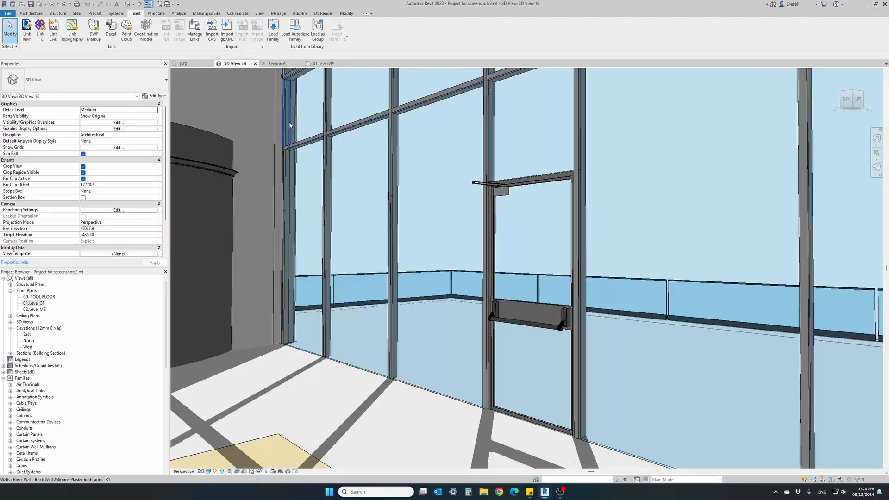
key("Tab")
left_click(516, 323)
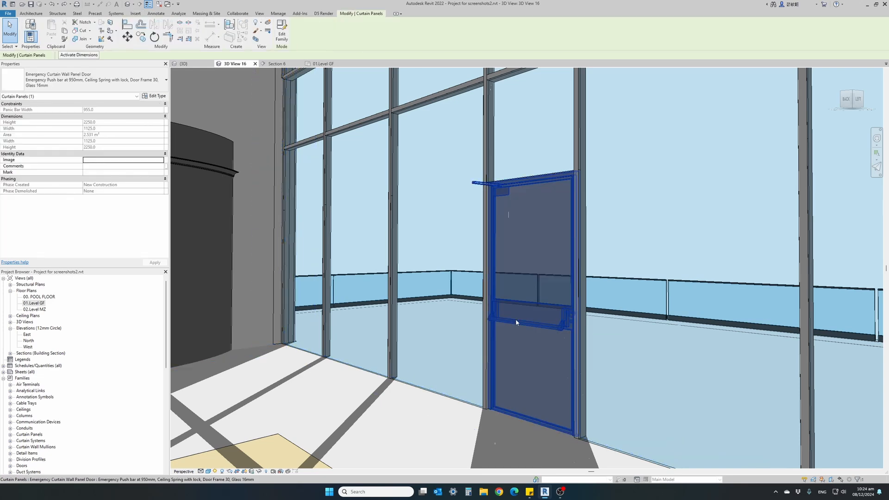
left_click(161, 96)
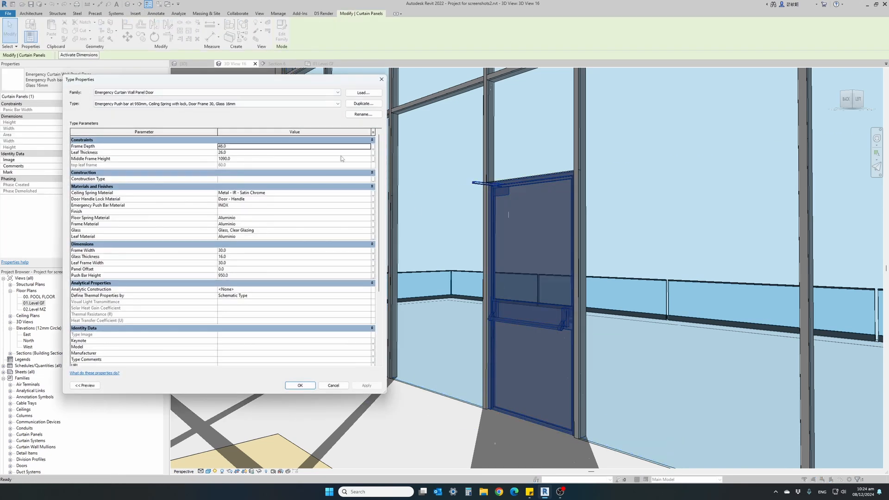
left_click(372, 172)
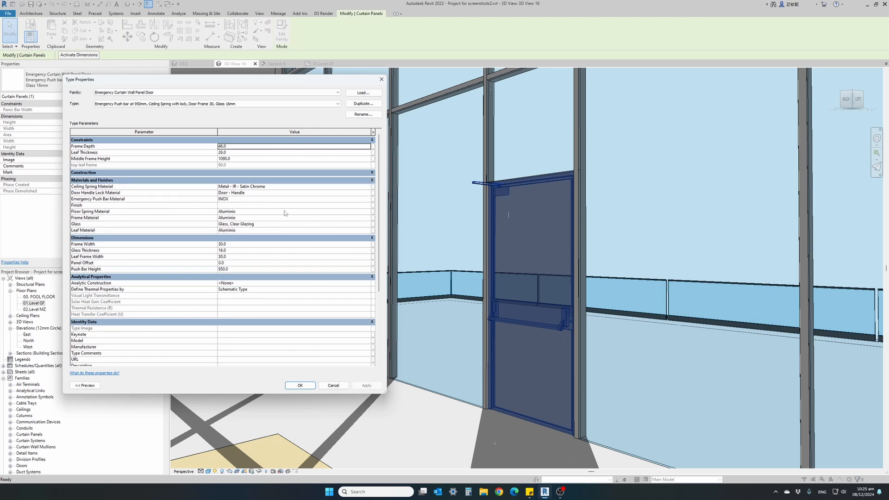
left_click(372, 140)
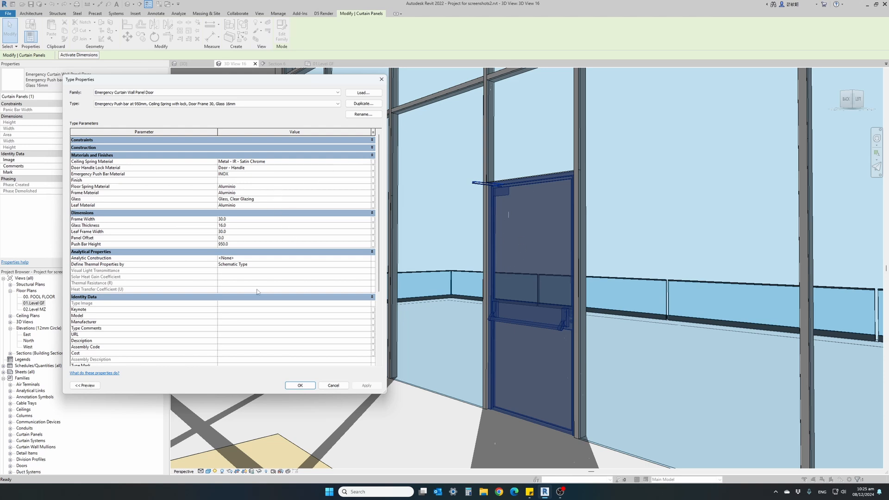
left_click(370, 252)
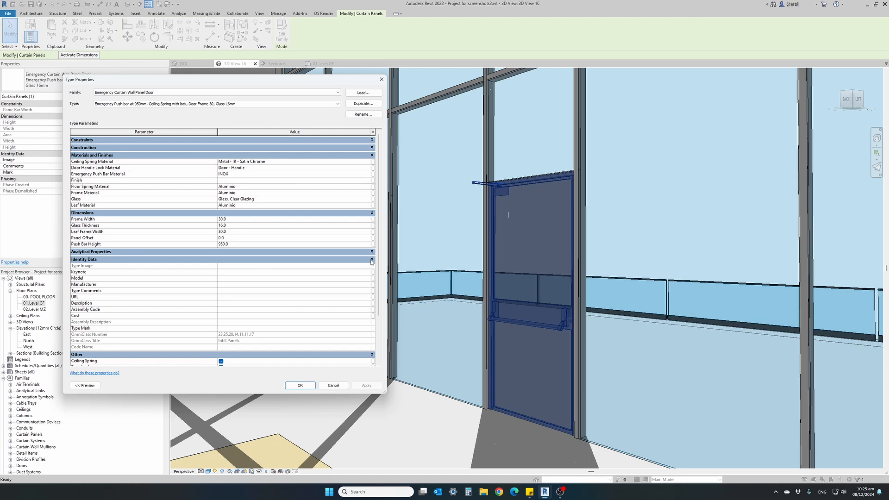
left_click(371, 259)
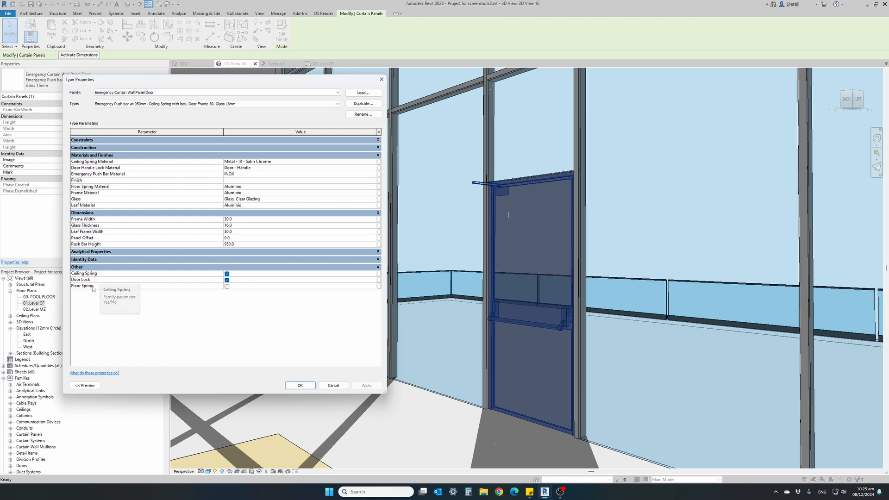
Enable Floor Spring and disable Ceiling Spring for the emergency door type, and apply the change.
left_click(227, 287)
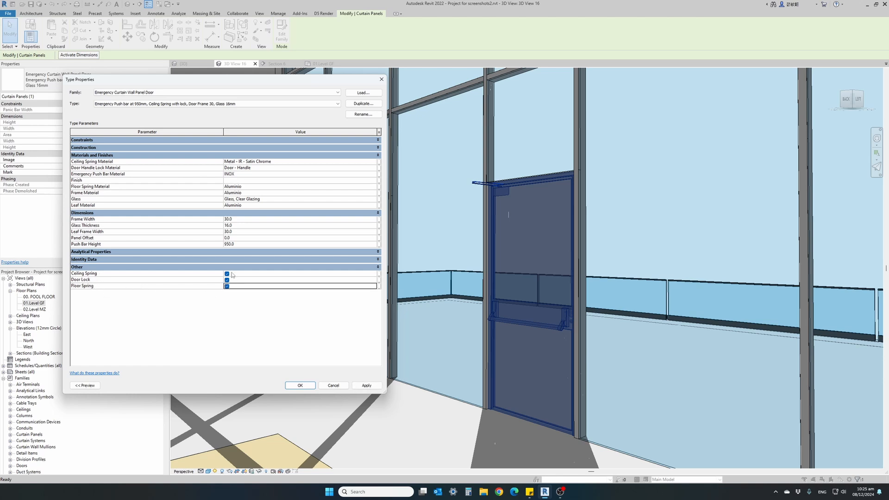
left_click(227, 274)
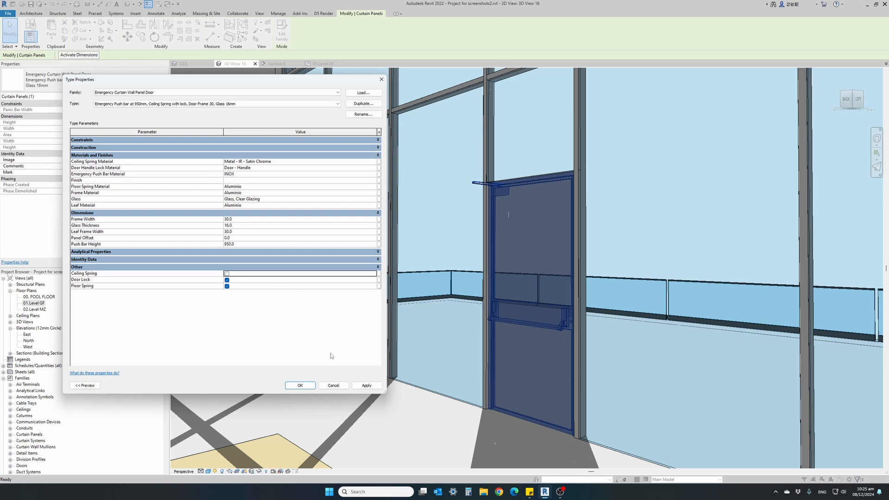
left_click(361, 387)
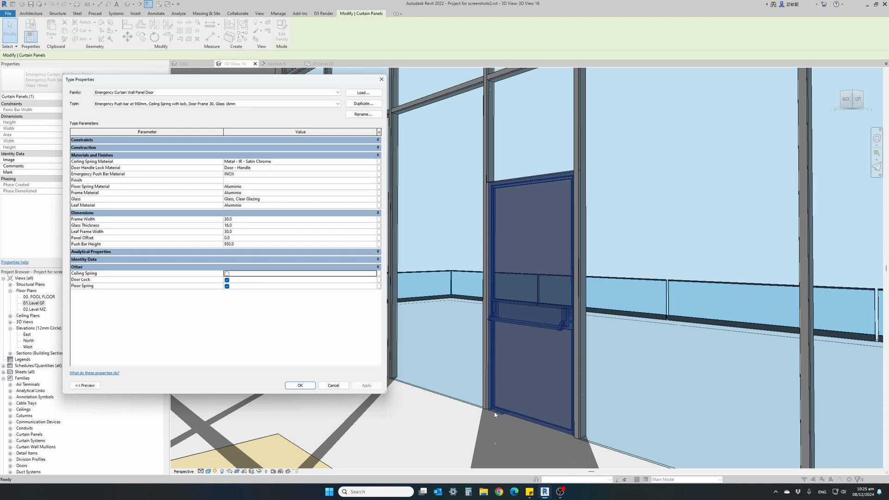
Disable Floor Spring, re-enable Ceiling Spring, apply the change and close the door's type properties.
left_click(227, 286)
left_click(227, 274)
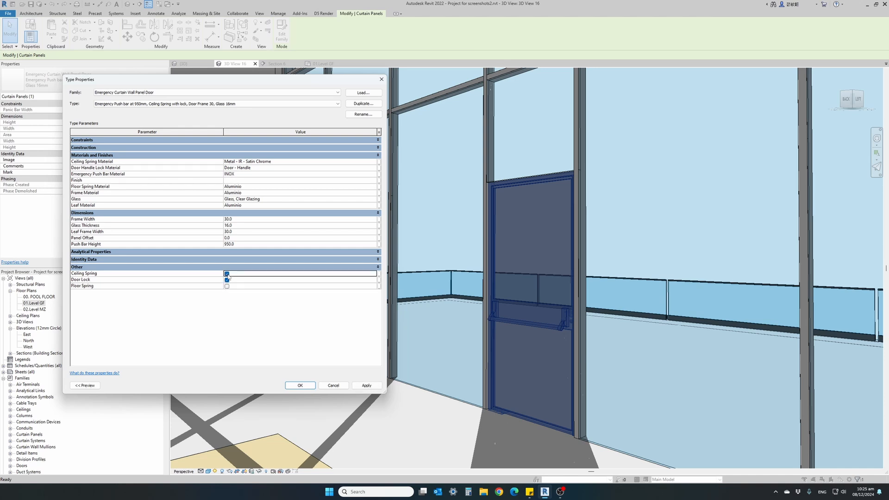
left_click(366, 385)
left_click(333, 386)
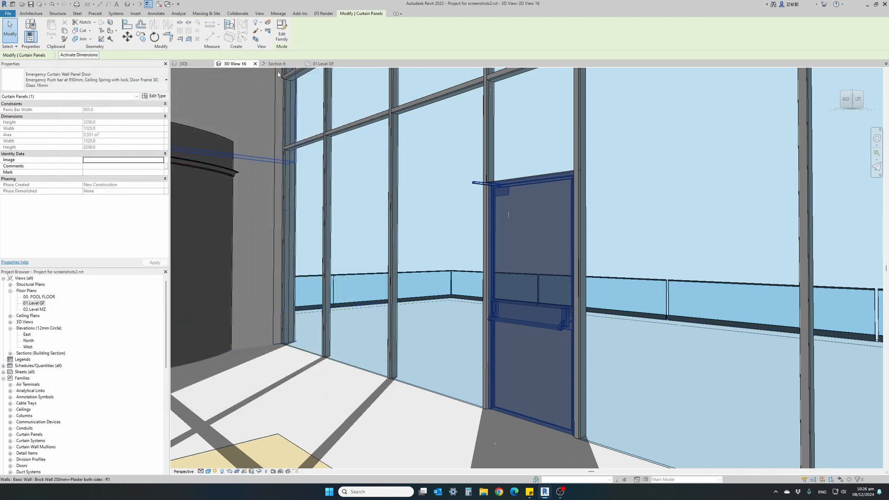
In the {3D} view, disable Door Lock in the emergency door's type properties and accept the change.
key("Escape")
left_click(196, 63)
scroll(474, 292, "up", 5)
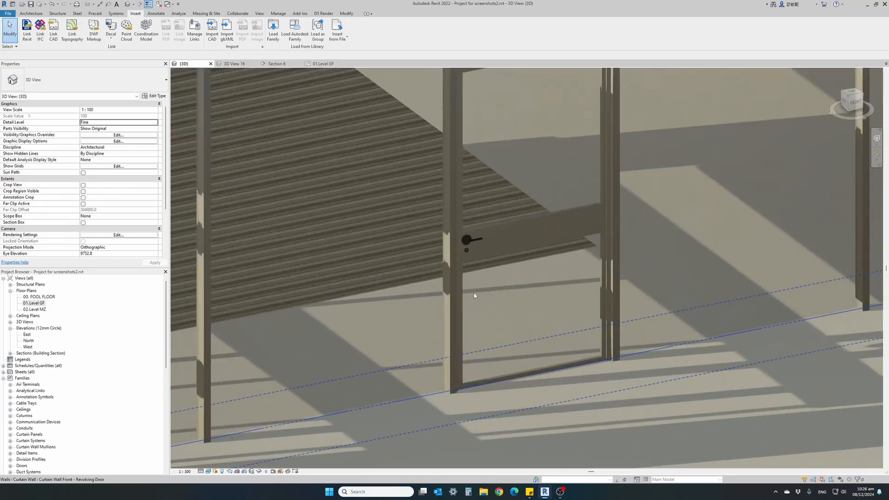
left_click(492, 247)
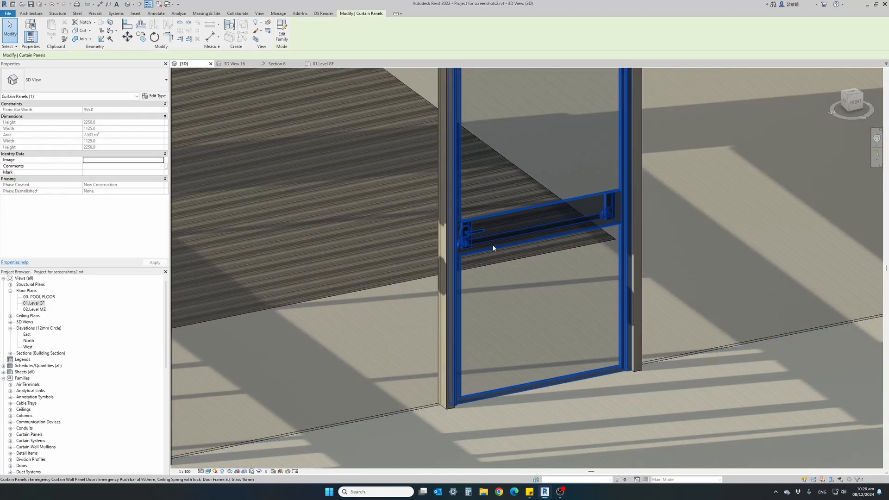
left_click(154, 96)
scroll(201, 312, "down", 5)
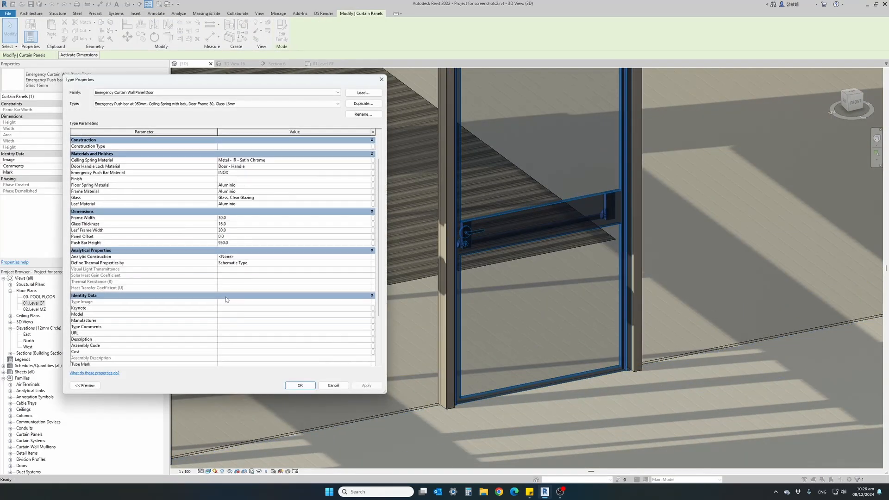
left_click(221, 345)
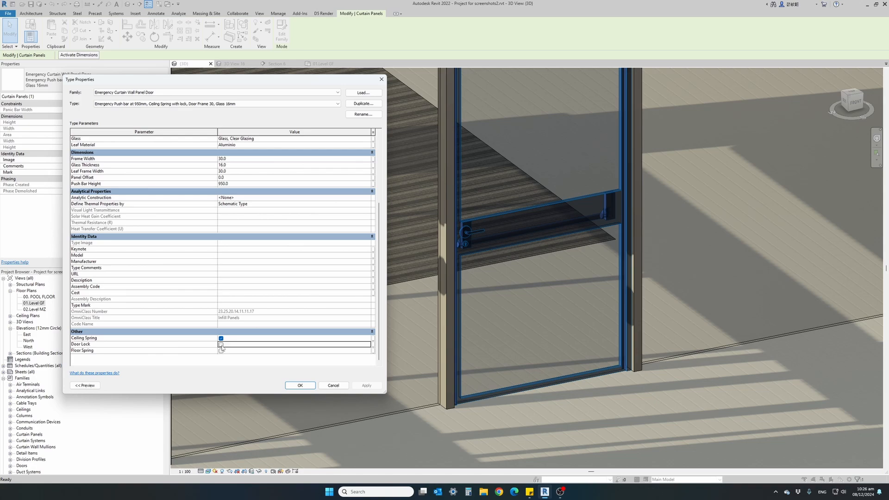
left_click(300, 385)
key("Escape")
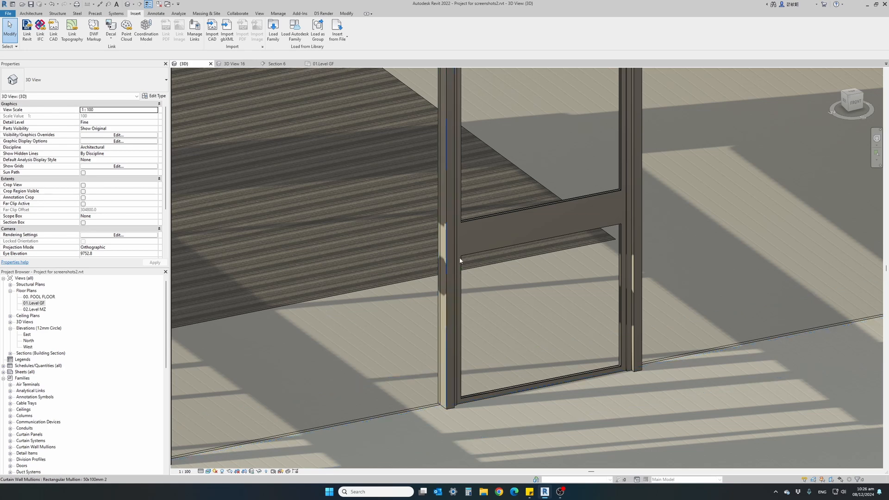
Re-enable Door Lock for the emergency door type and accept the change.
left_click(485, 254)
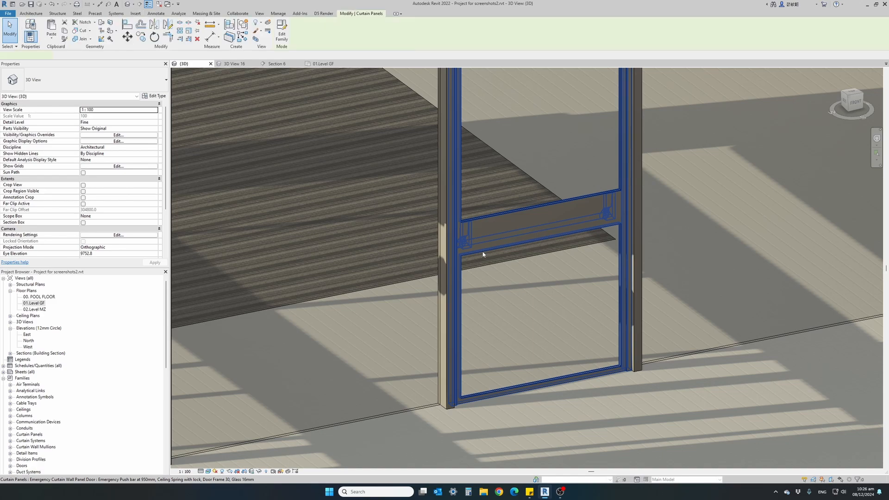
left_click(157, 97)
scroll(223, 287, "down", 5)
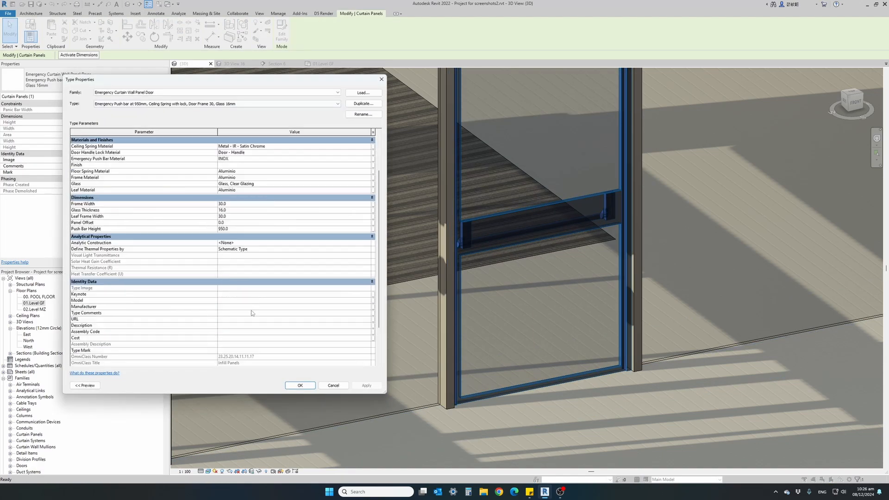
left_click(222, 345)
left_click(221, 345)
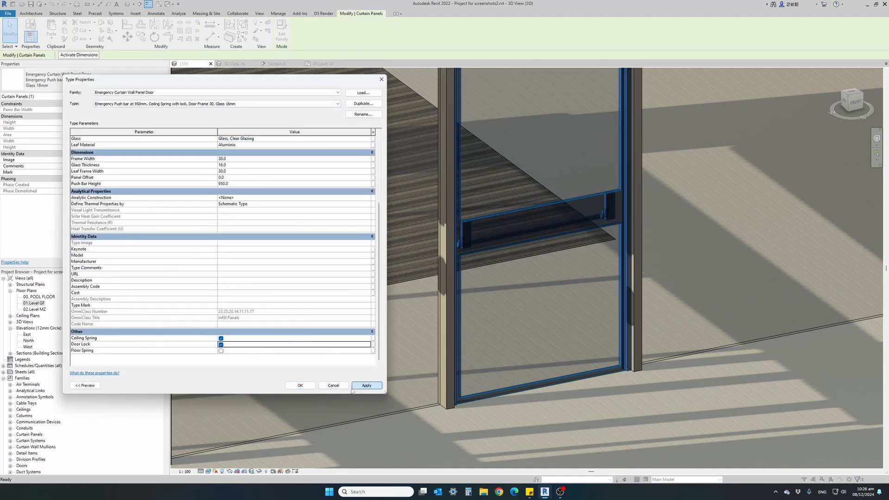
left_click(300, 385)
key("Escape")
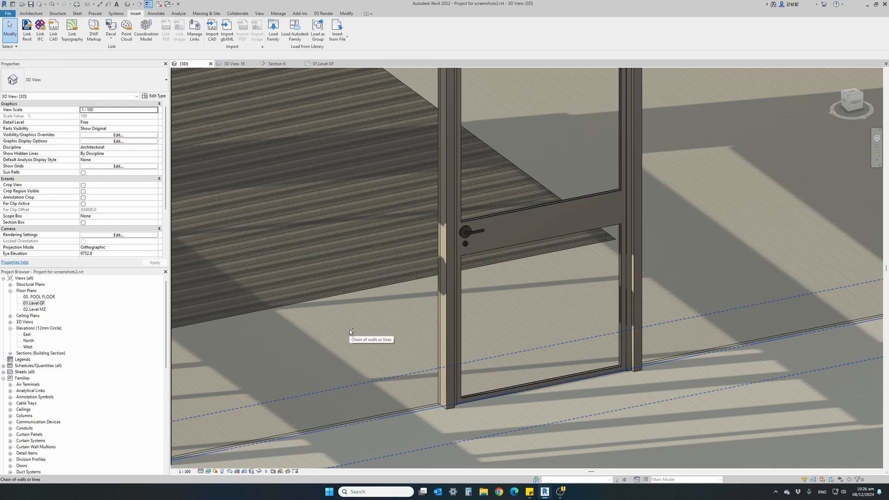
Open the emergency door's type properties from 3D View 16 and collapse every parameter group except Dimensions.
left_click(233, 64)
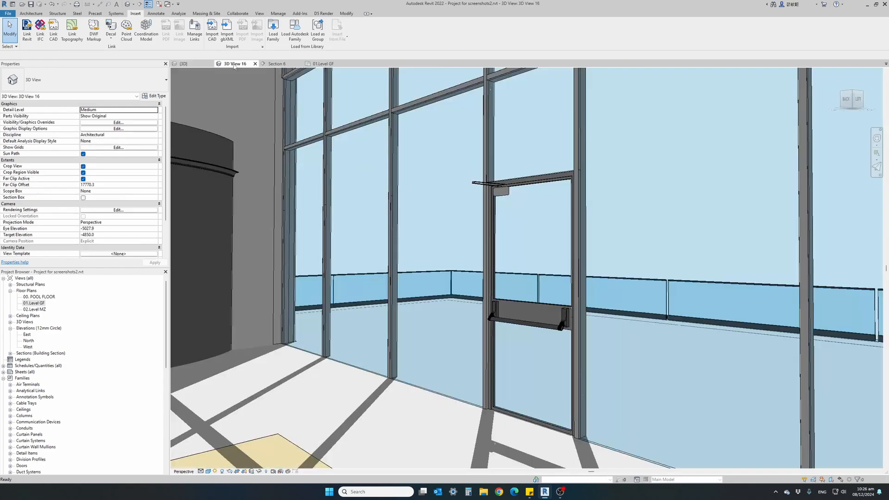
key("Tab")
left_click(525, 321)
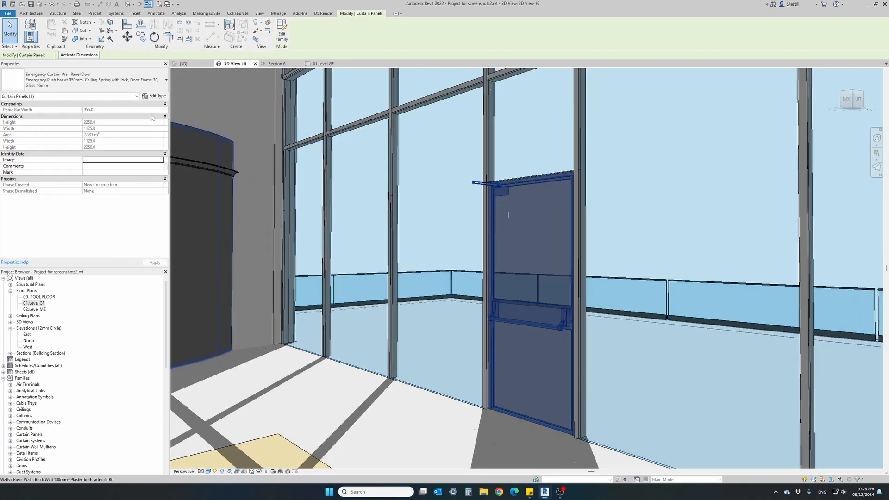
left_click(156, 96)
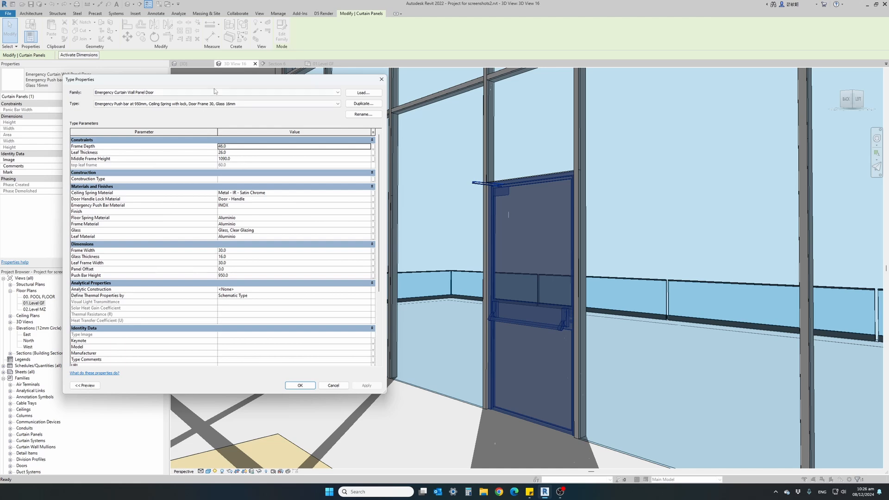
left_click(372, 140)
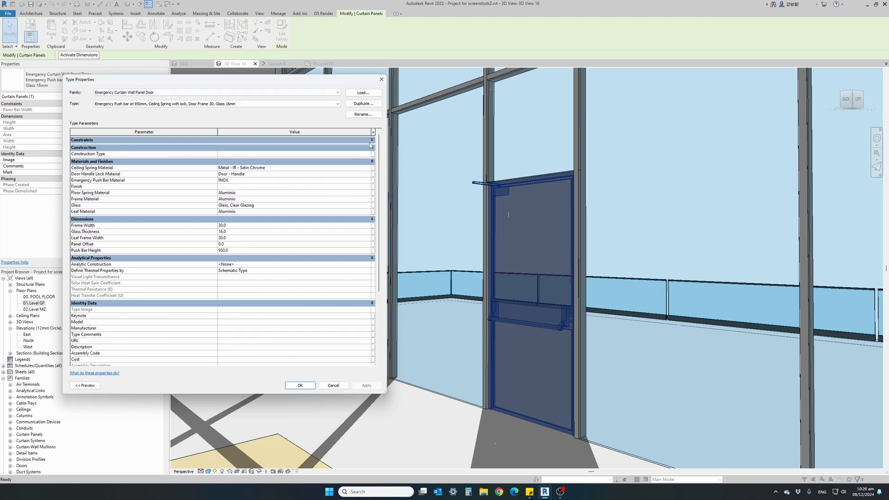
left_click(372, 147)
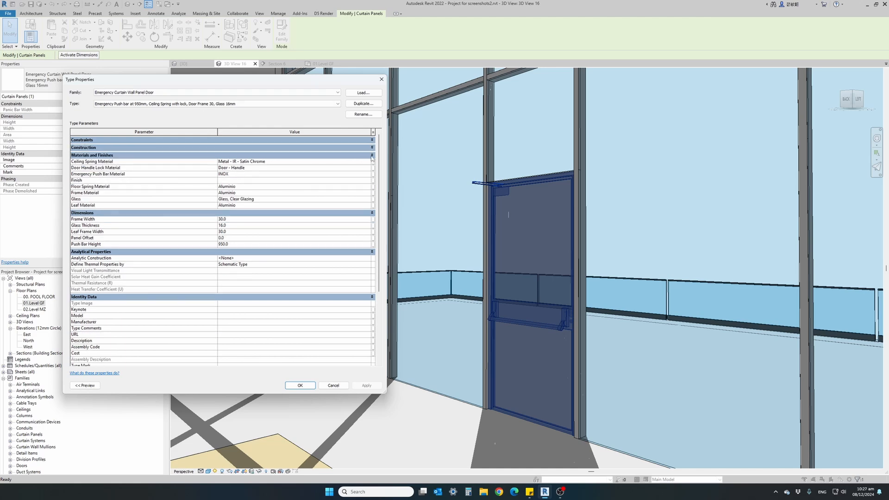
left_click(371, 155)
left_click(372, 202)
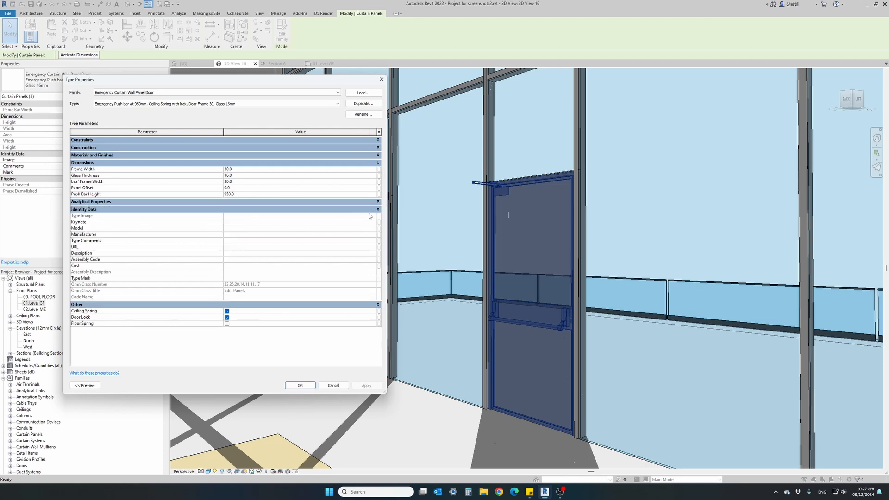
left_click(377, 210)
left_click(378, 216)
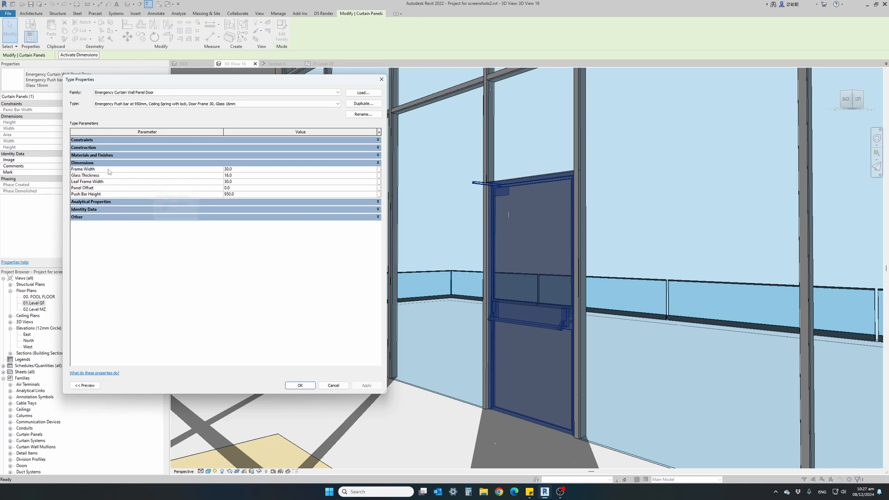
Set the door type's Frame Width to 75 mm and its Glass Thickness to 30 mm, applying each change.
left_click(248, 169)
type("75")
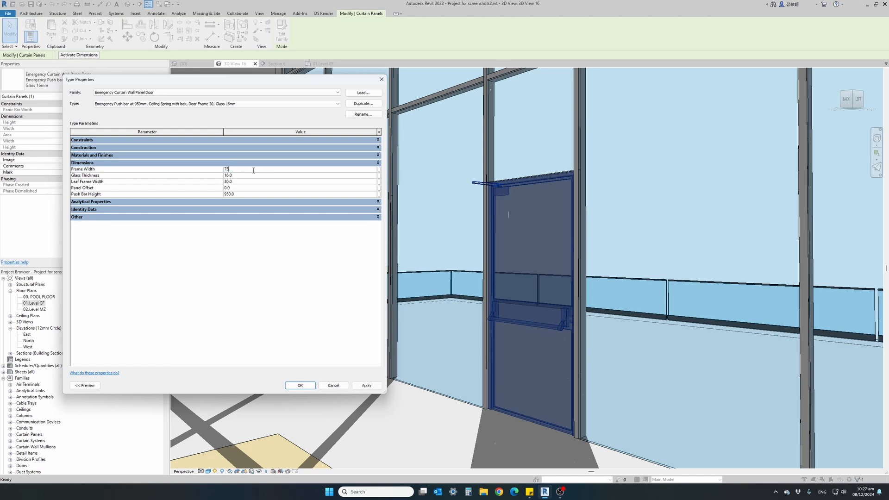
left_click(361, 386)
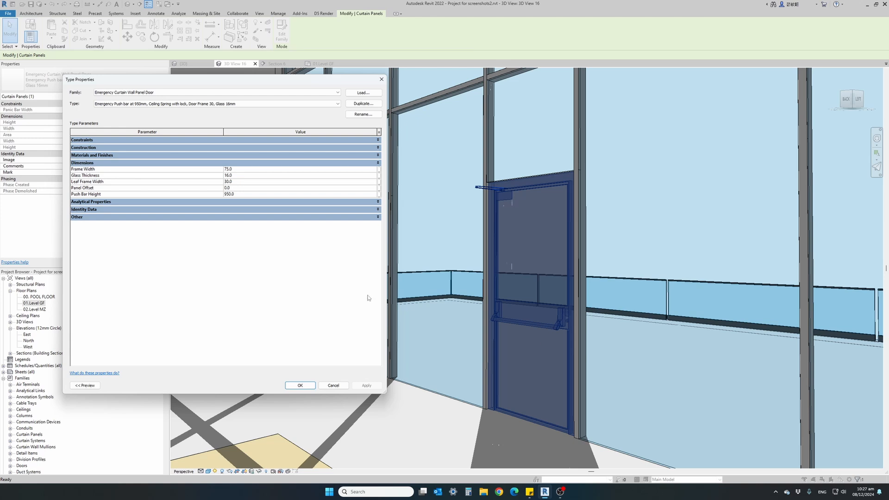
left_click(242, 176)
type("30")
left_click(361, 387)
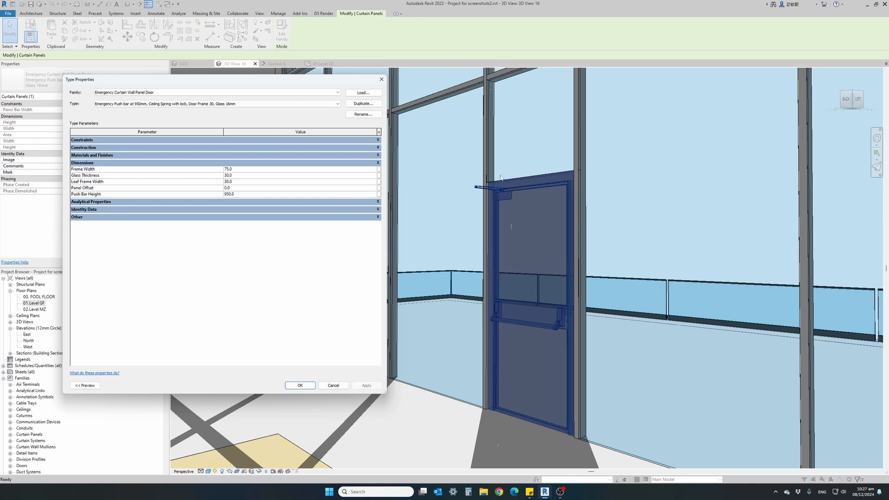
Set the door type's Leaf Frame Width to 16 mm and apply it.
left_click(239, 182)
type("16")
left_click(366, 385)
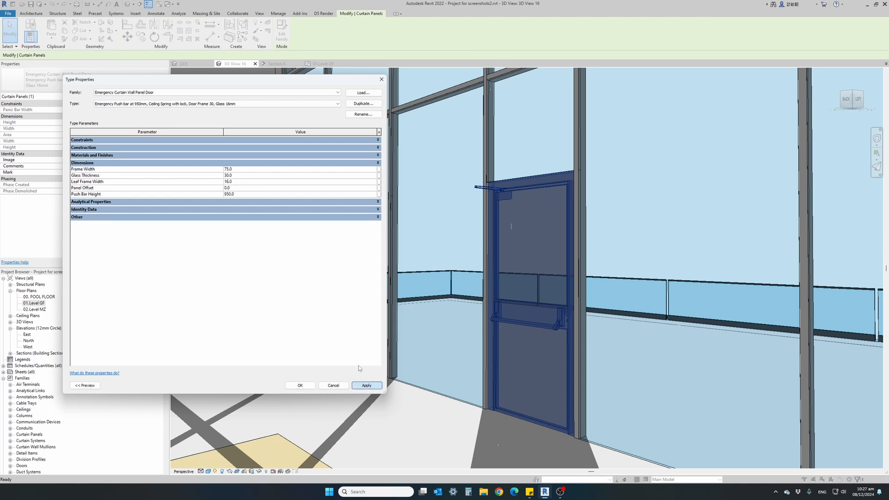
Set the door type's Glass Thickness to 16 mm and its Leaf Frame Width to 25 mm, applying each change.
left_click(235, 176)
key("BackSpace")
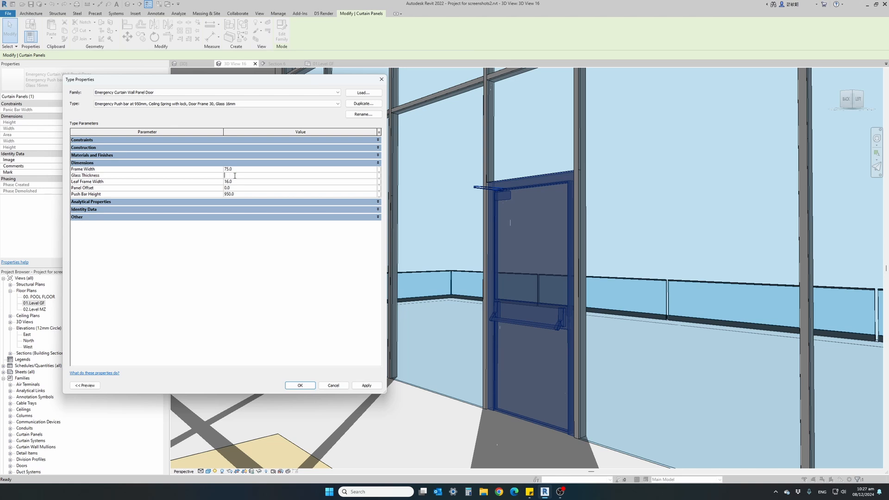
left_click(366, 386)
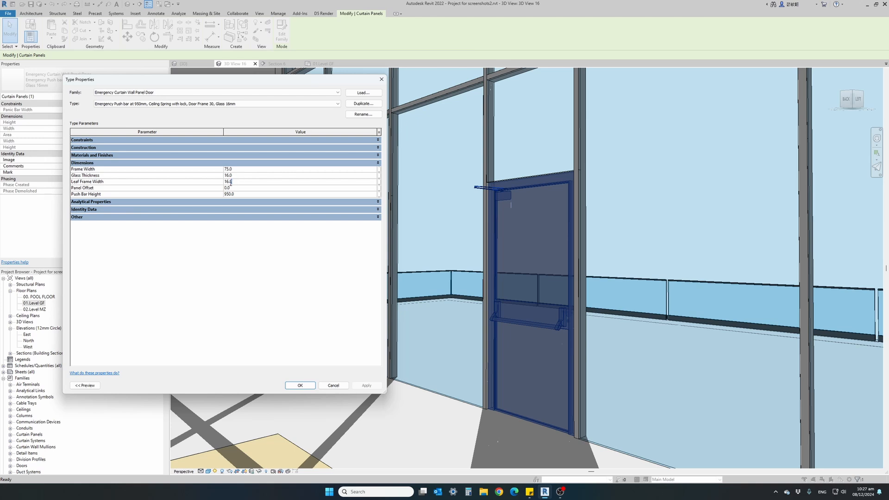
left_click_drag(230, 181, 222, 187)
type("25")
left_click(364, 385)
Set the door type's Frame Width to 40 mm and apply it.
left_click(242, 169)
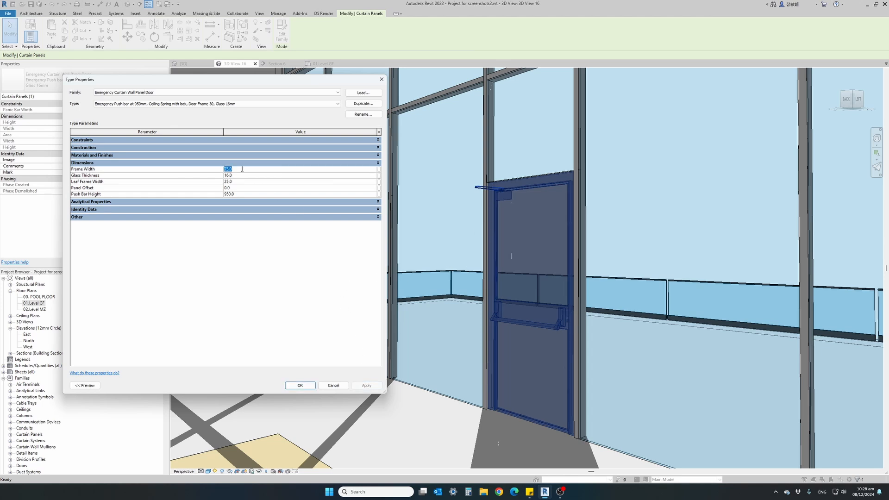
type("40")
left_click(366, 385)
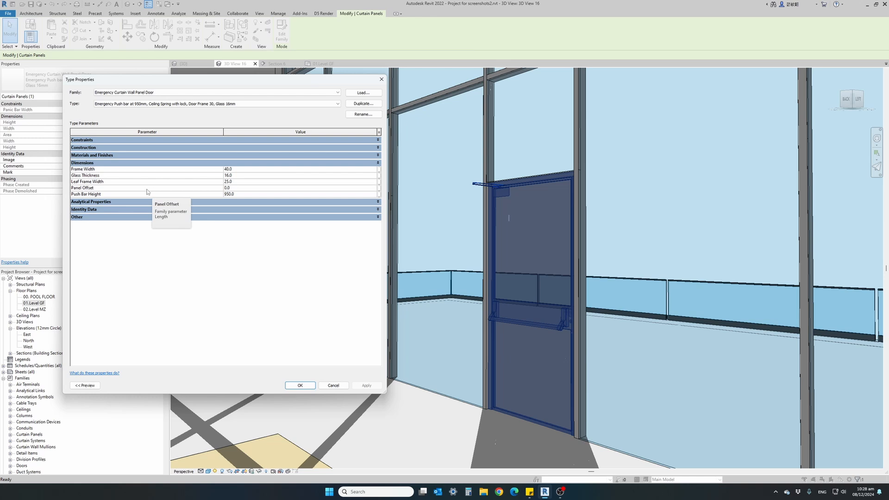
Set the door type's Push Bar Height to 1200 mm and apply it.
left_click(244, 195)
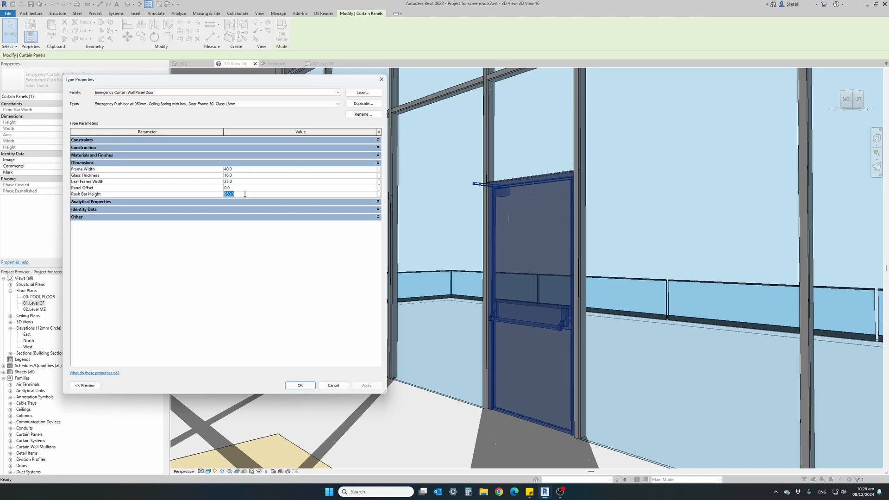
type("1200")
left_click(366, 386)
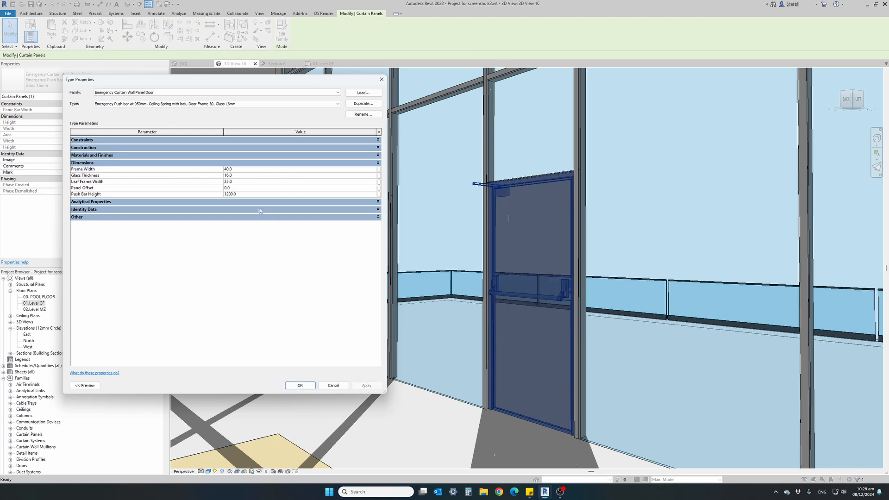
Set the Push Bar Height back to 950 mm, apply it, and close the type properties with the door deselected.
left_click(244, 195)
type("950")
left_click(366, 385)
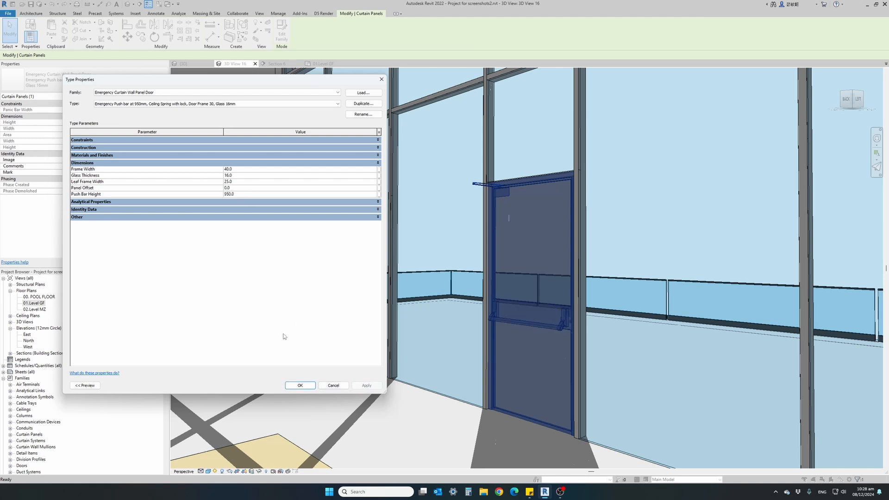
left_click(300, 386)
key("Escape")
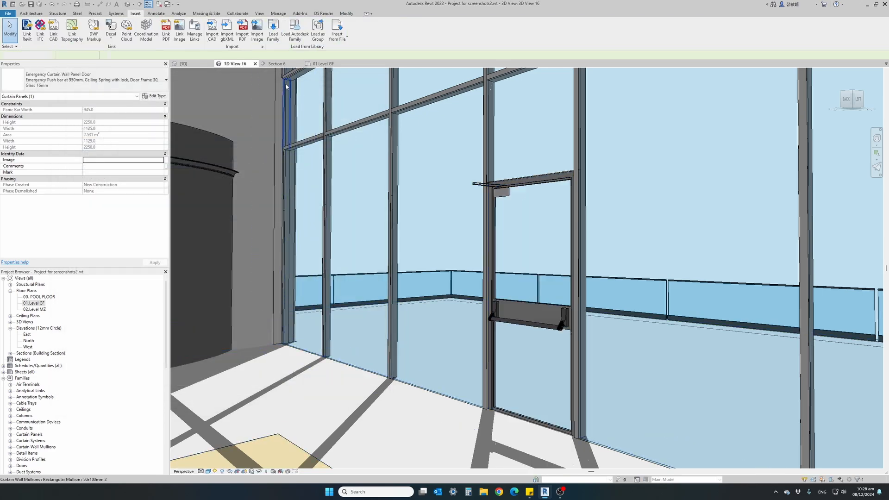
Examine the emergency door's handle, push bar and swing in the 01.Level GF floor plan.
left_click(323, 64)
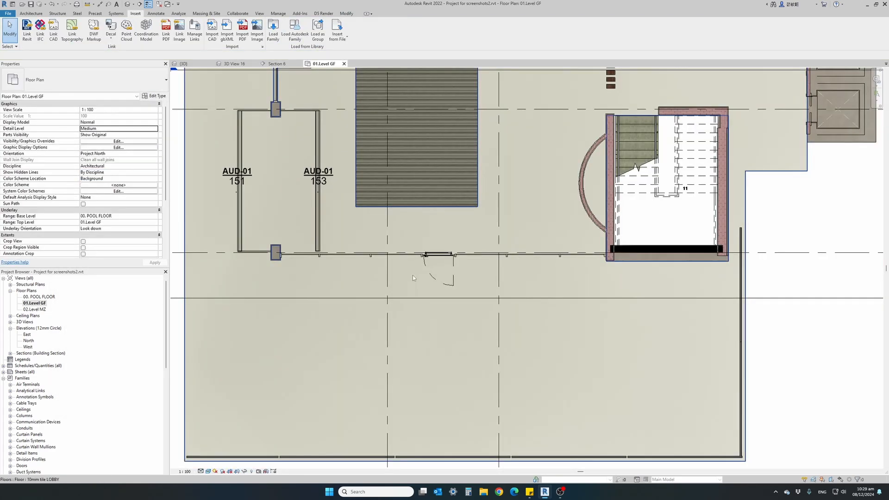
scroll(432, 246, "up", 5)
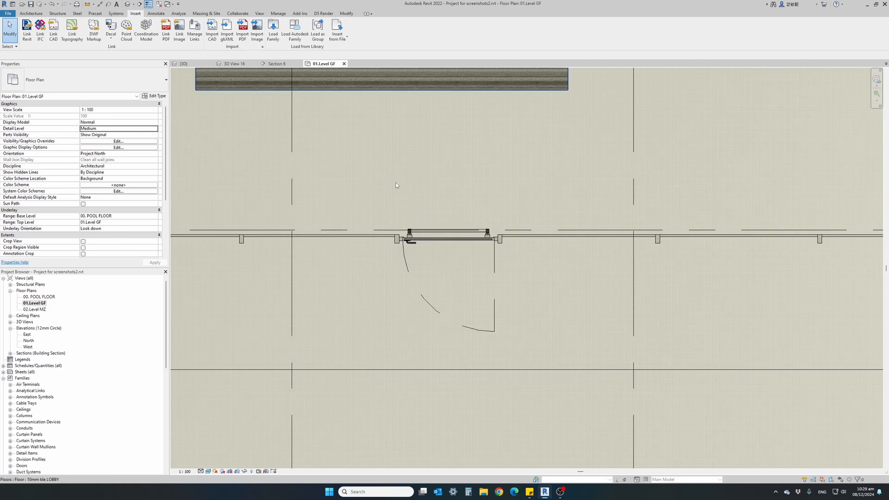
scroll(413, 244, "up", 3)
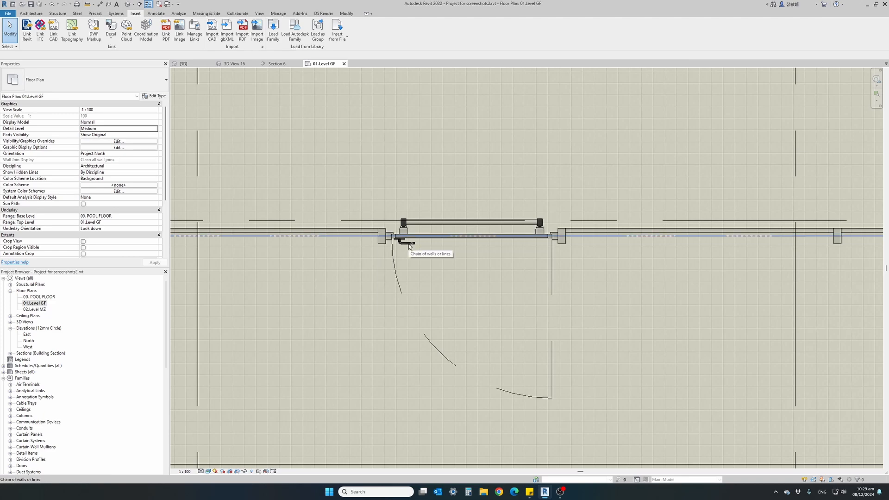
left_click(410, 247)
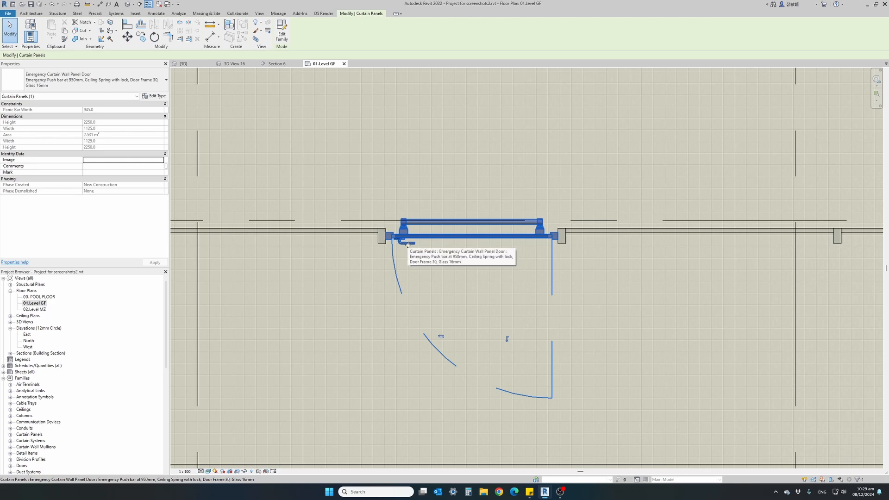
key("Escape")
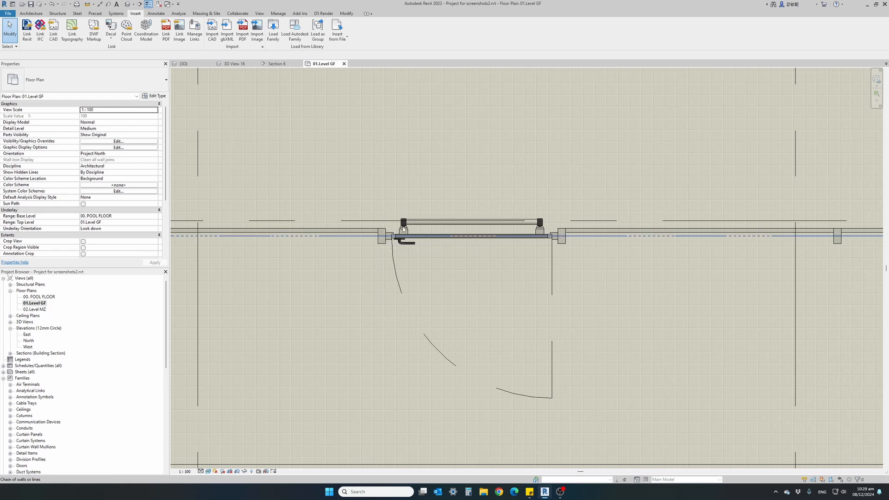
Set the emergency door type's Panel Offset to 30 mm and apply it in the floor plan.
key("Tab")
left_click(407, 230)
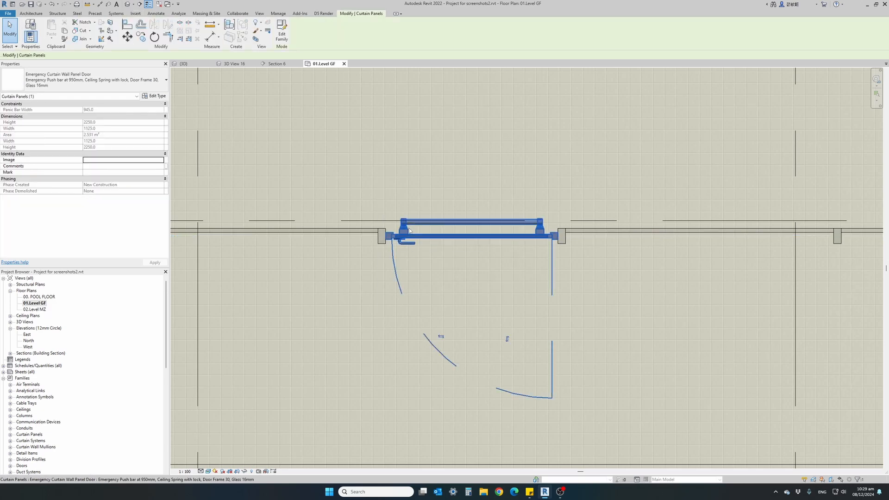
left_click(155, 96)
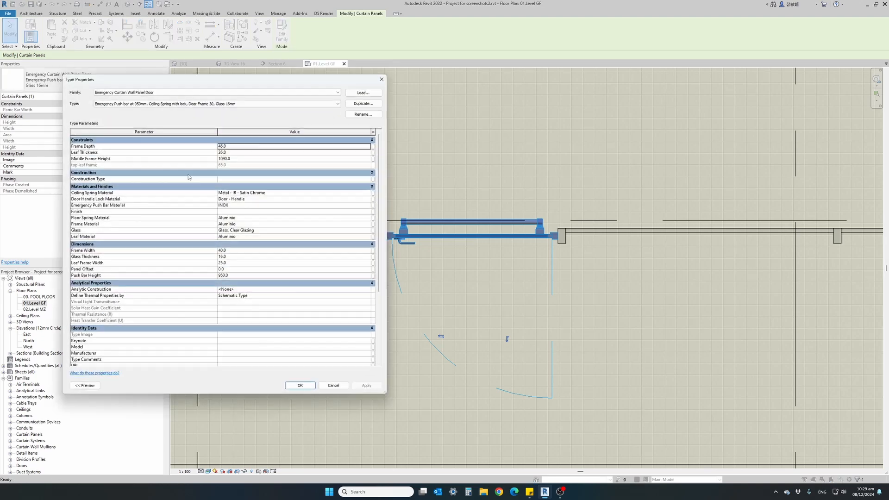
left_click(233, 270)
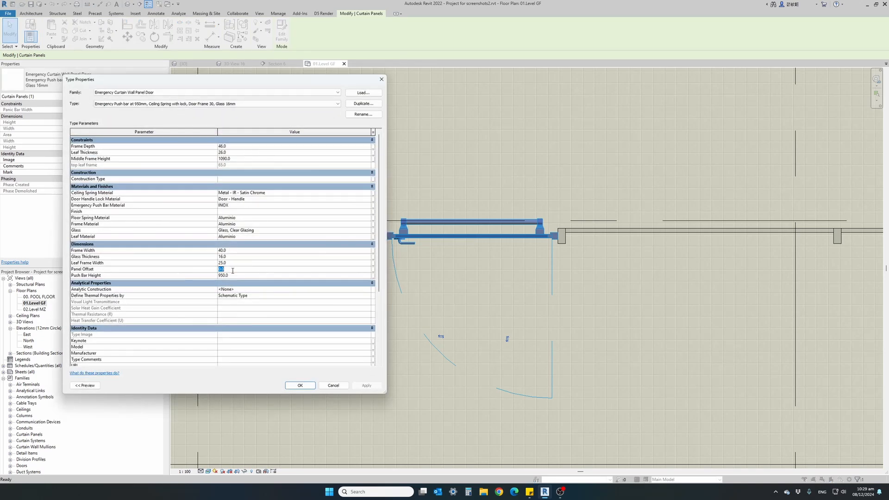
type("30")
left_click_drag(291, 81, 251, 93)
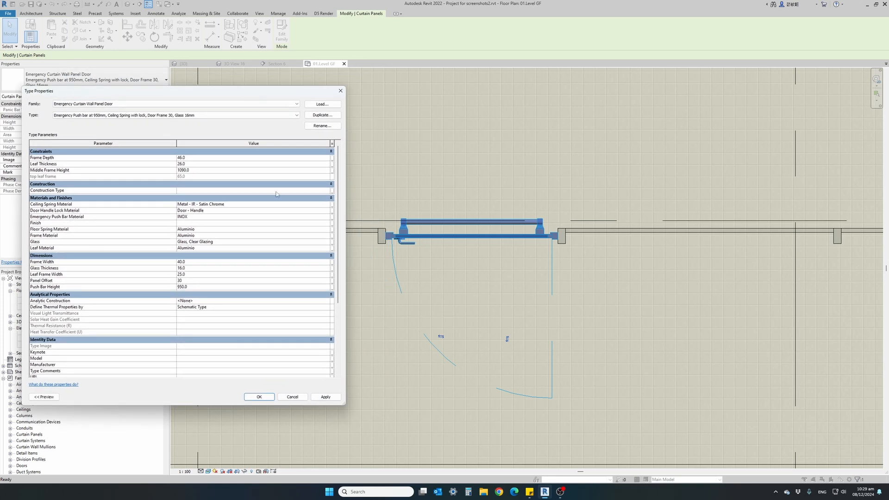
left_click(326, 397)
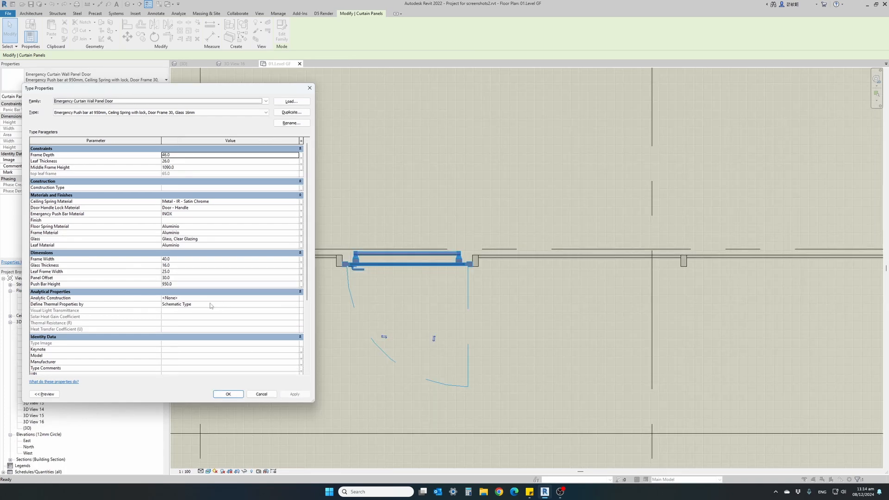
Set the Panel Offset back to 0 mm, apply it, and close the type properties with the door deselected.
left_click(181, 277)
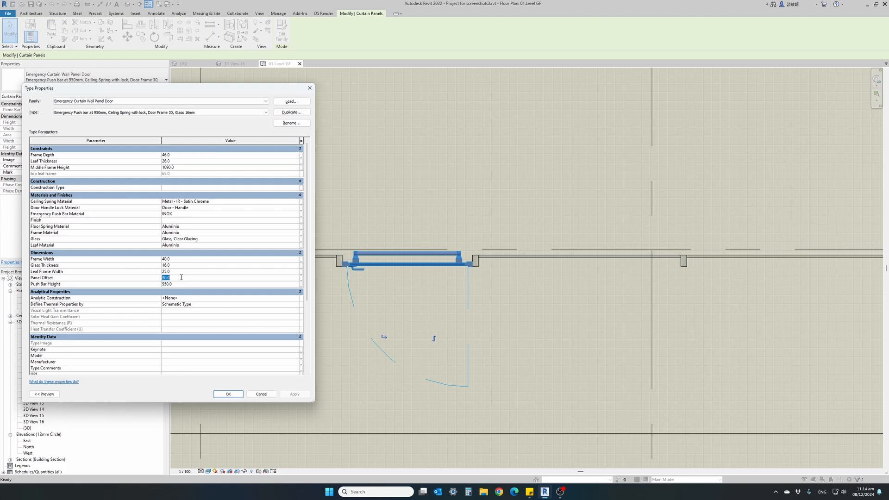
type("0")
left_click(294, 394)
left_click(228, 394)
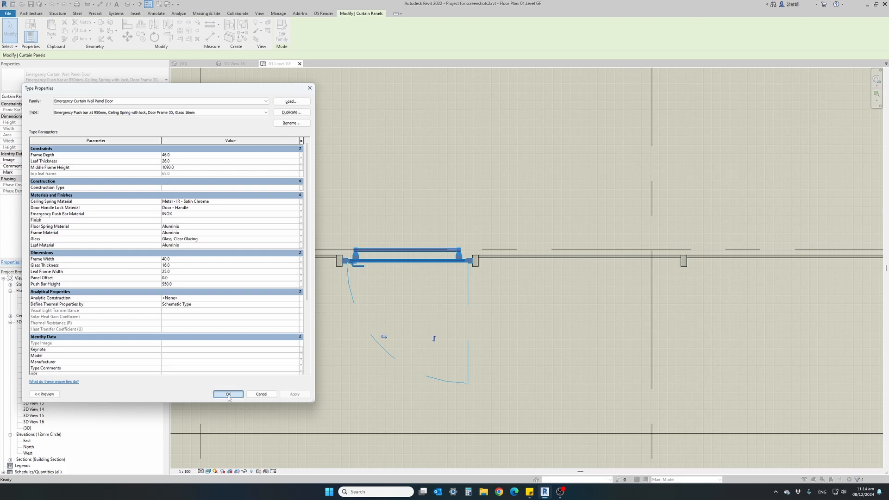
left_click(313, 334)
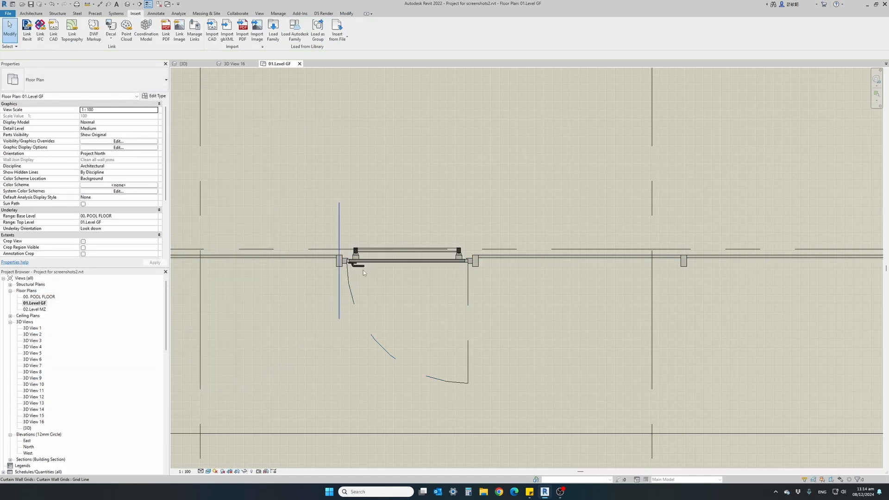
Select the emergency door in plan and flip its facing direction and its hinge side with the flip controls.
key("Tab")
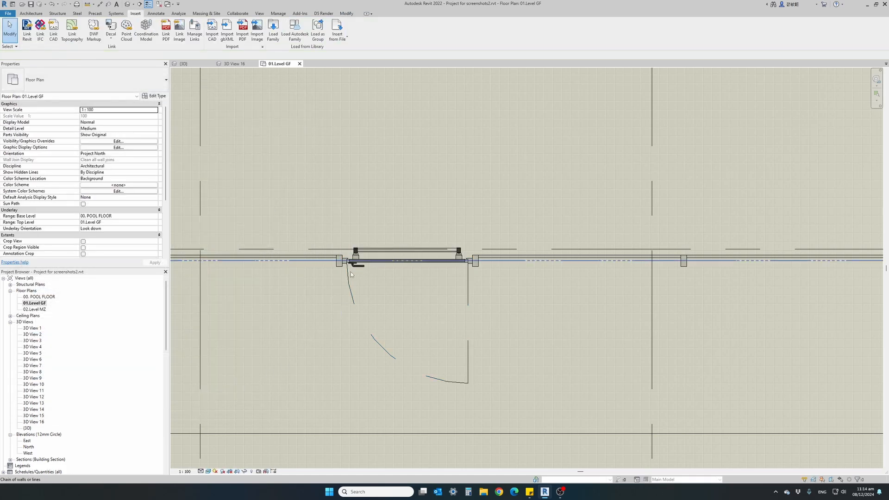
left_click(357, 270)
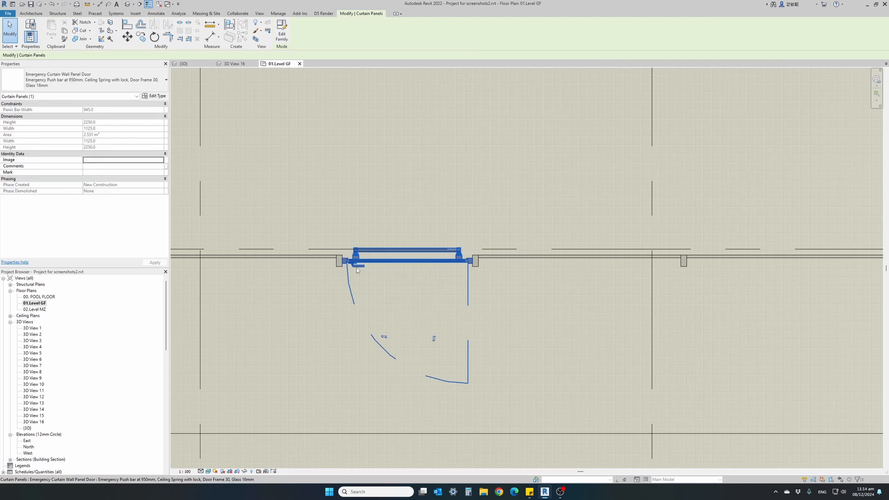
left_click(435, 341)
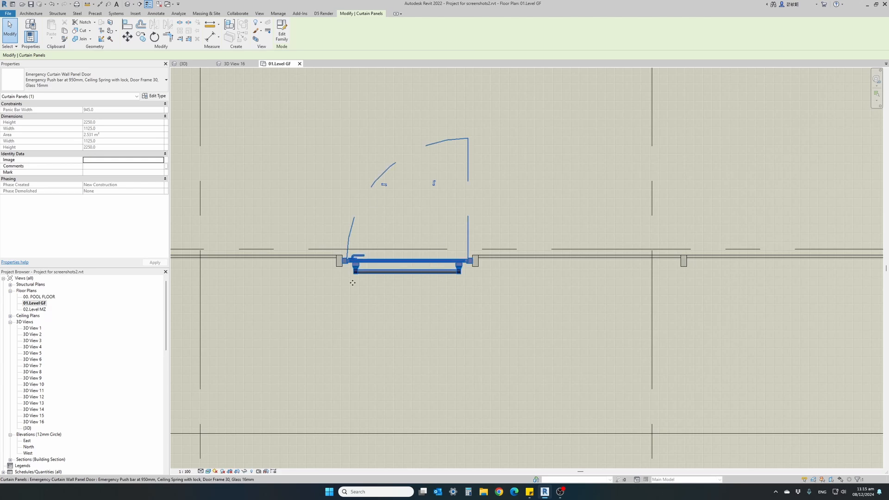
left_click(384, 185)
left_click(384, 186)
left_click(380, 185)
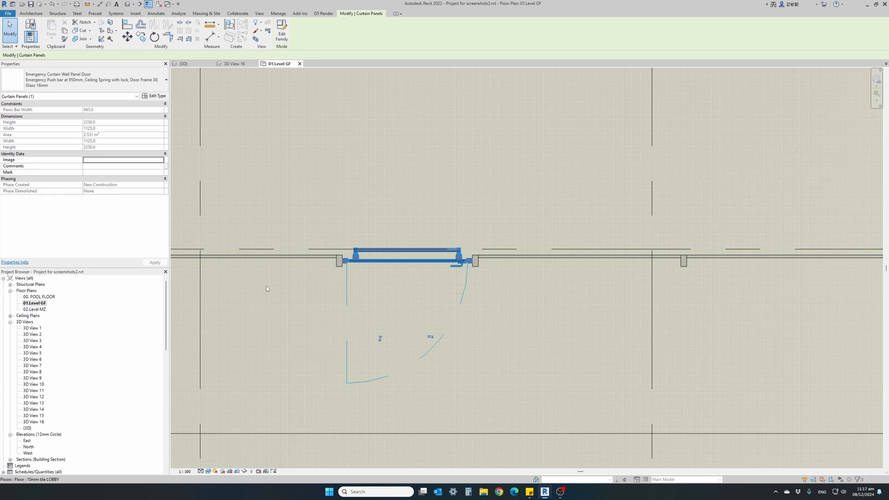
Review the door's type properties in 3D View 16 with the Constraints and Construction groups collapsed.
left_click(235, 64)
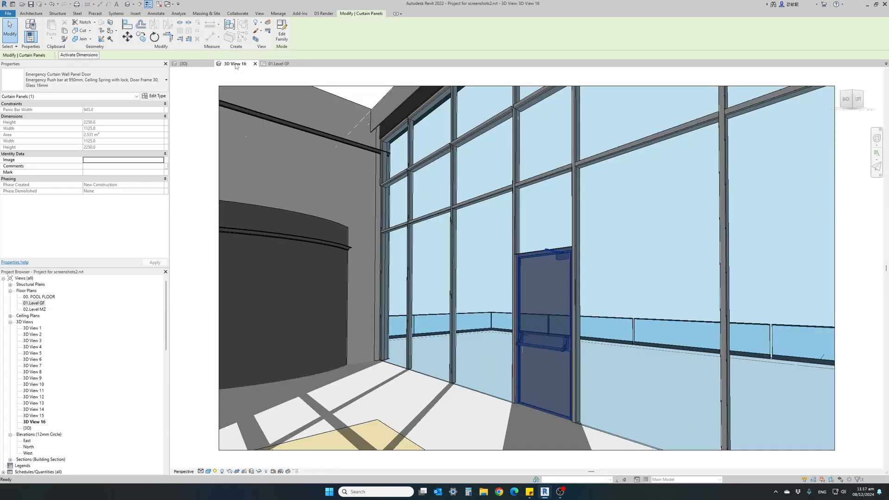
left_click(154, 95)
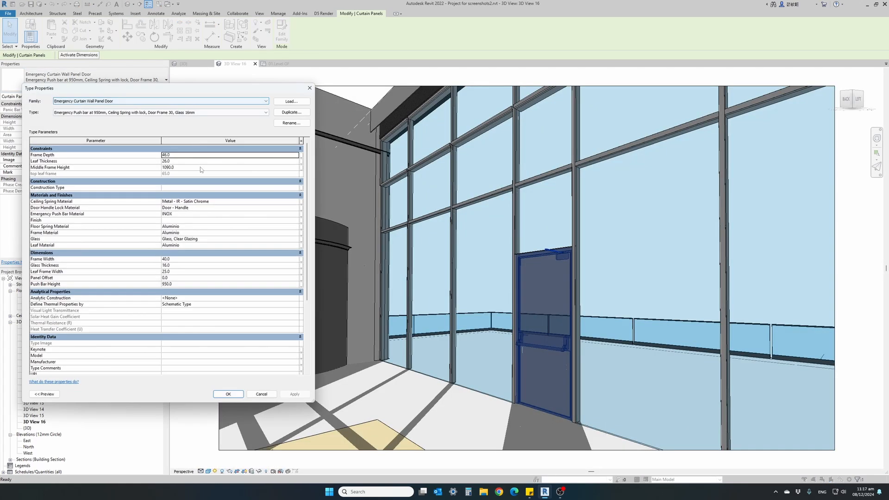
left_click(300, 149)
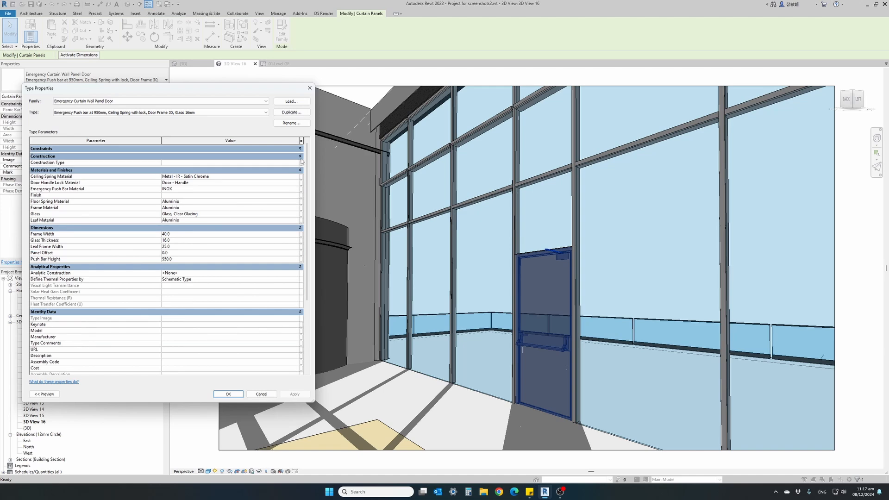
left_click(300, 156)
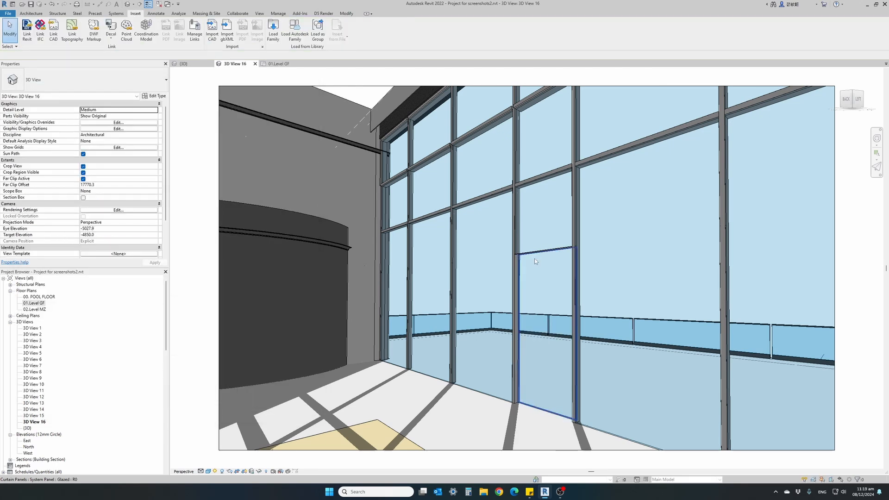
Change the glazed door-sized panel to the Emergency Push bar at 950mm, Ceiling Spring with lock, Door Frame 30, Glass 16mm type and deselect it.
left_click(544, 334)
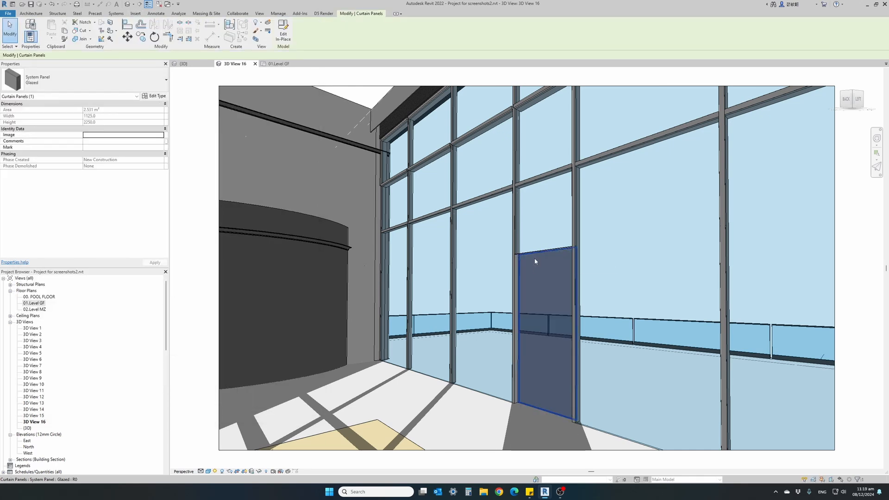
left_click(69, 83)
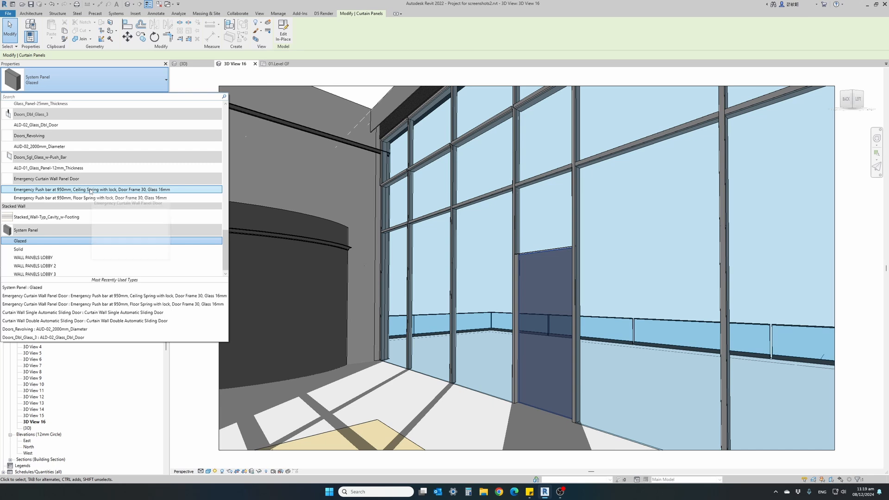
left_click(90, 190)
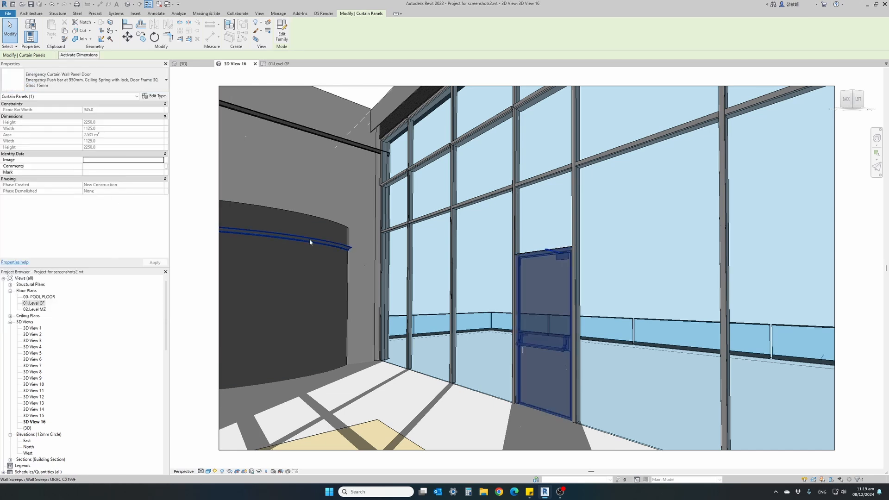
key("Escape")
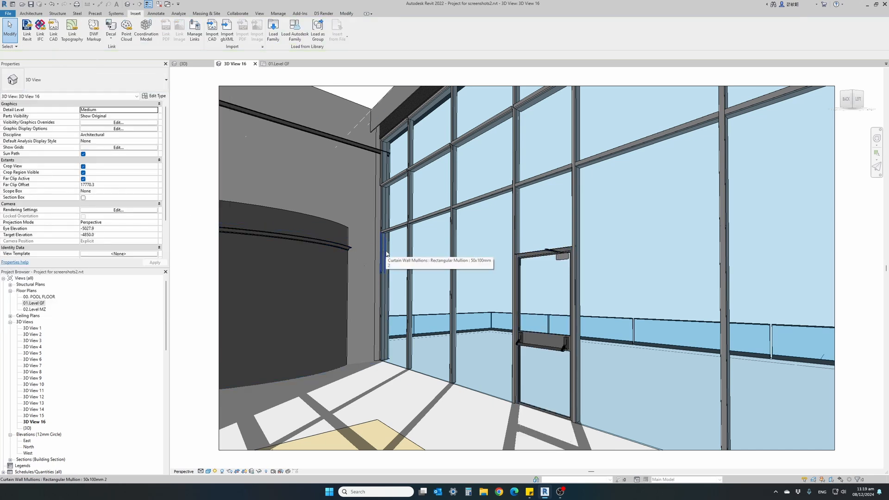